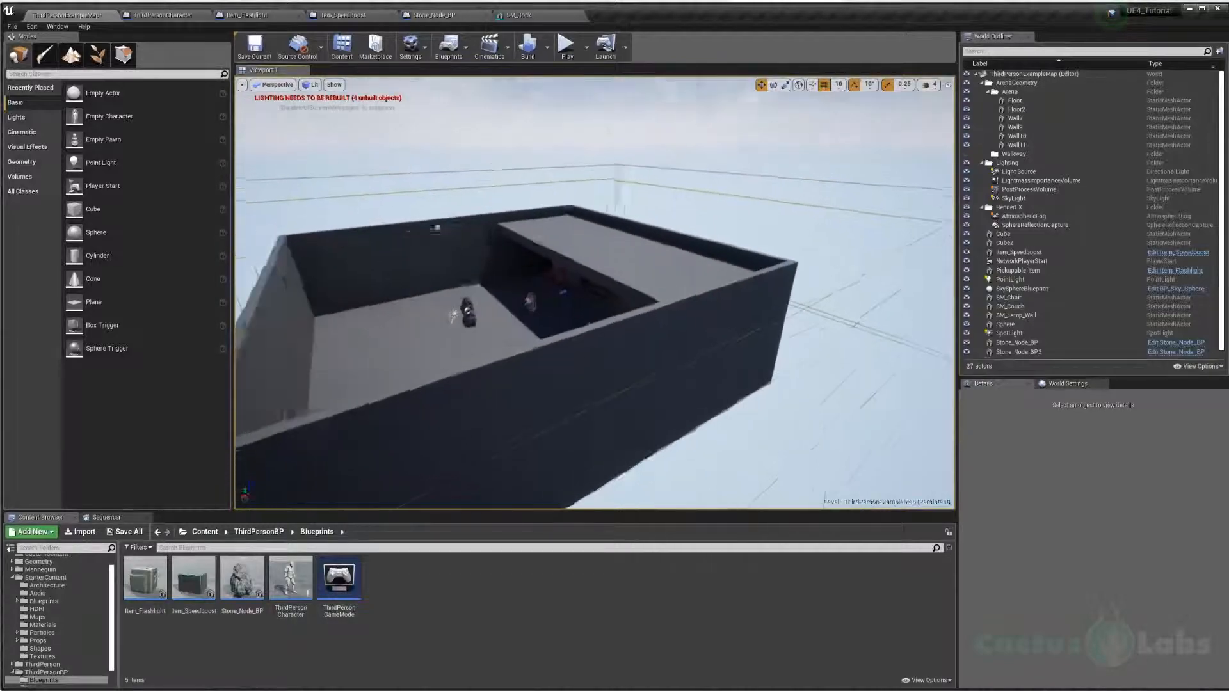
# - Delete Wall7 from the arena's surrounding walls
pyautogui.click(332, 313)
pyautogui.press('Delete')
pyautogui.moveTo(364, 314); pyautogui.dragTo(419, 319, button='right')
# - Select the arena's two end walls, Wall10 and Wall11, and shorten them to an X scale of 12.75
pyautogui.click(583, 209)
pyautogui.keyDown('ctrl'); pyautogui.click(563, 384); pyautogui.keyUp('ctrl')
pyautogui.moveTo(563, 384); pyautogui.dragTo(547, 400, button='right')
pyautogui.press('r')
pyautogui.moveTo(450, 420); pyautogui.dragTo(671, 417)
pyautogui.moveTo(671, 416); pyautogui.dragTo(302, 404, button='right')
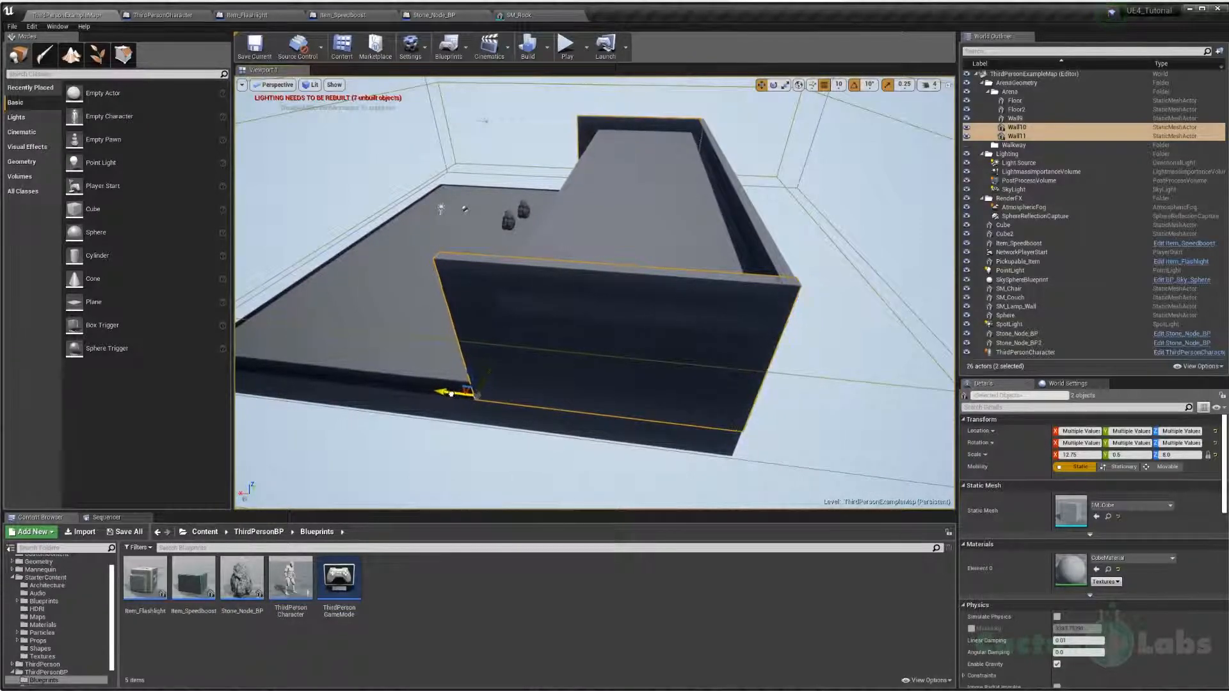
pyautogui.press('w')
pyautogui.moveTo(450, 394); pyautogui.dragTo(492, 322, button='right')
pyautogui.press('s')
pyautogui.click(512, 329)
pyautogui.press('s')
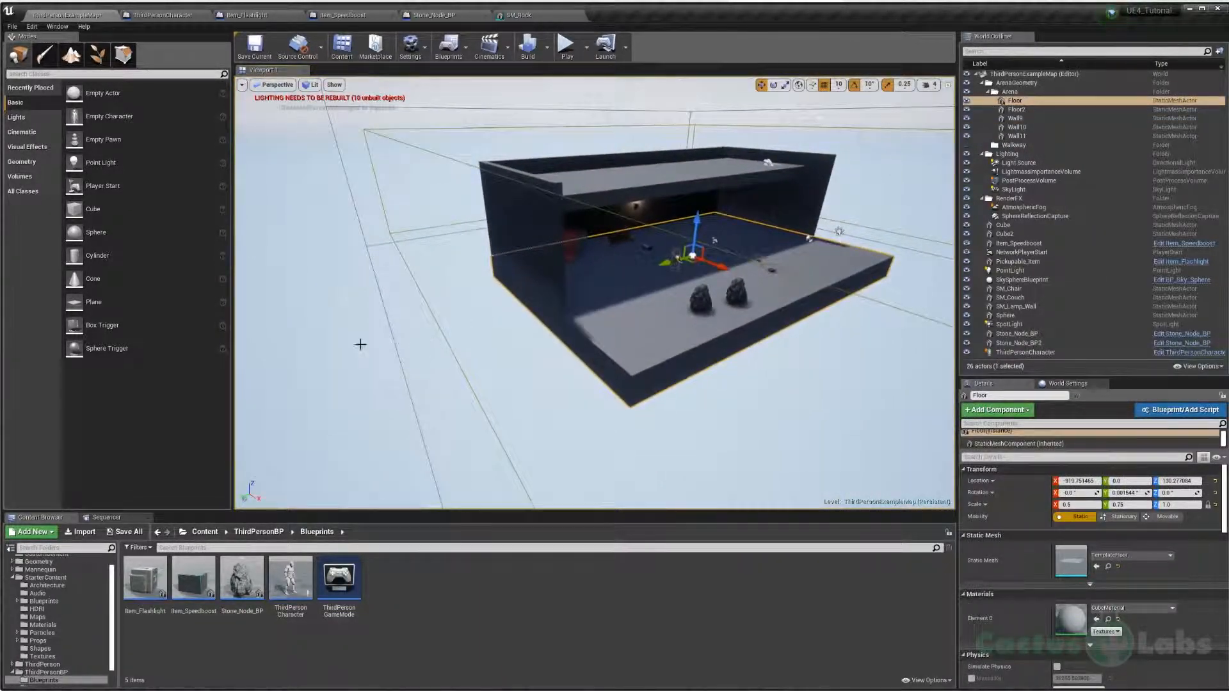
pyautogui.click(261, 284)
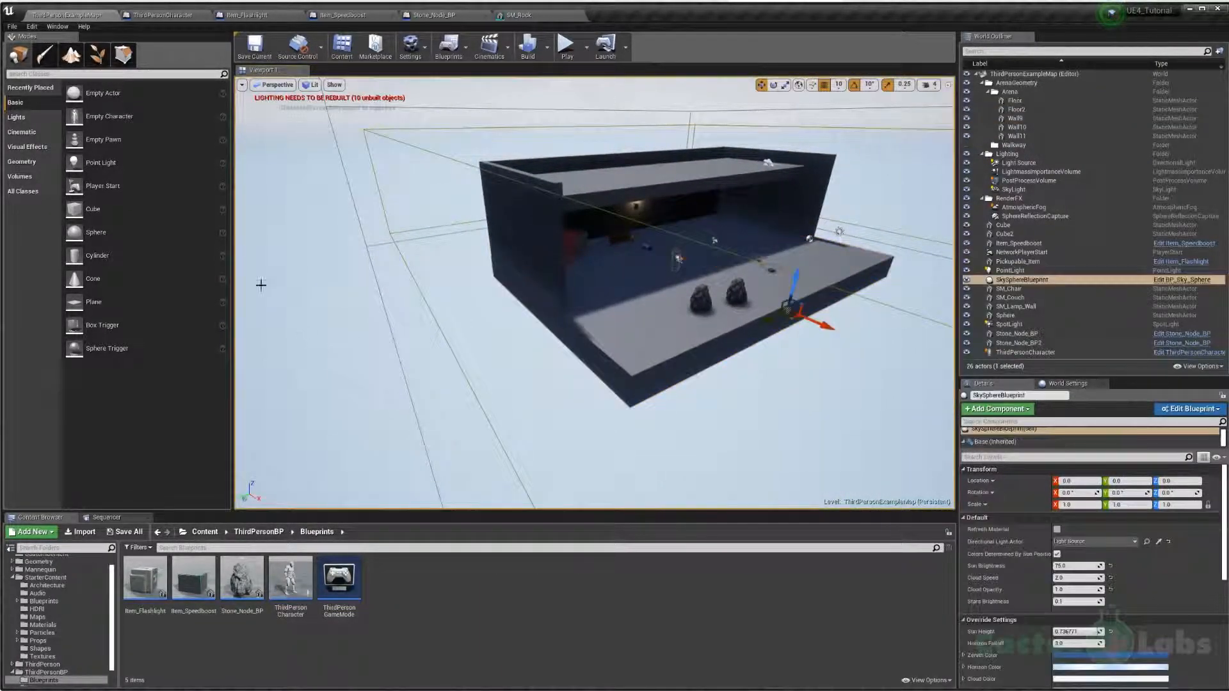
# - Create a new landscape of 32 × 32 components that fills the world, and return to the object placement mode
pyautogui.click(70, 58)
pyautogui.moveTo(410, 288); pyautogui.dragTo(448, 288, button='right')
pyautogui.press('s')
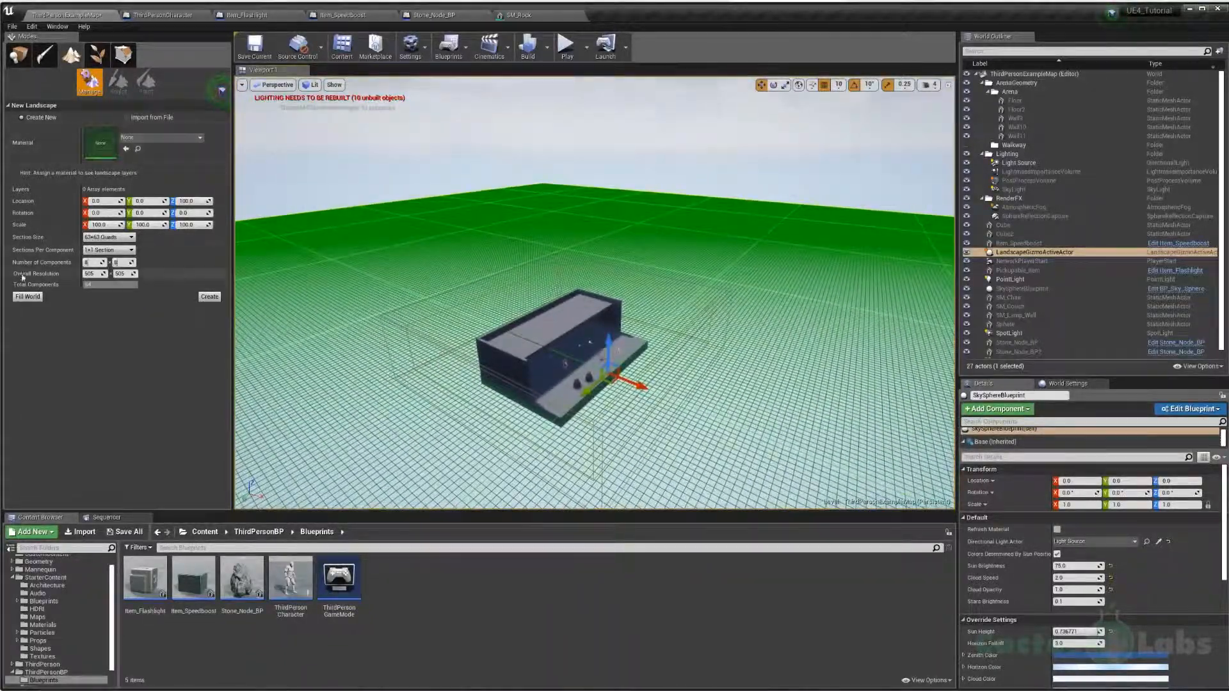
pyautogui.click(27, 296)
pyautogui.moveTo(652, 209); pyautogui.dragTo(1061, 212, button='right')
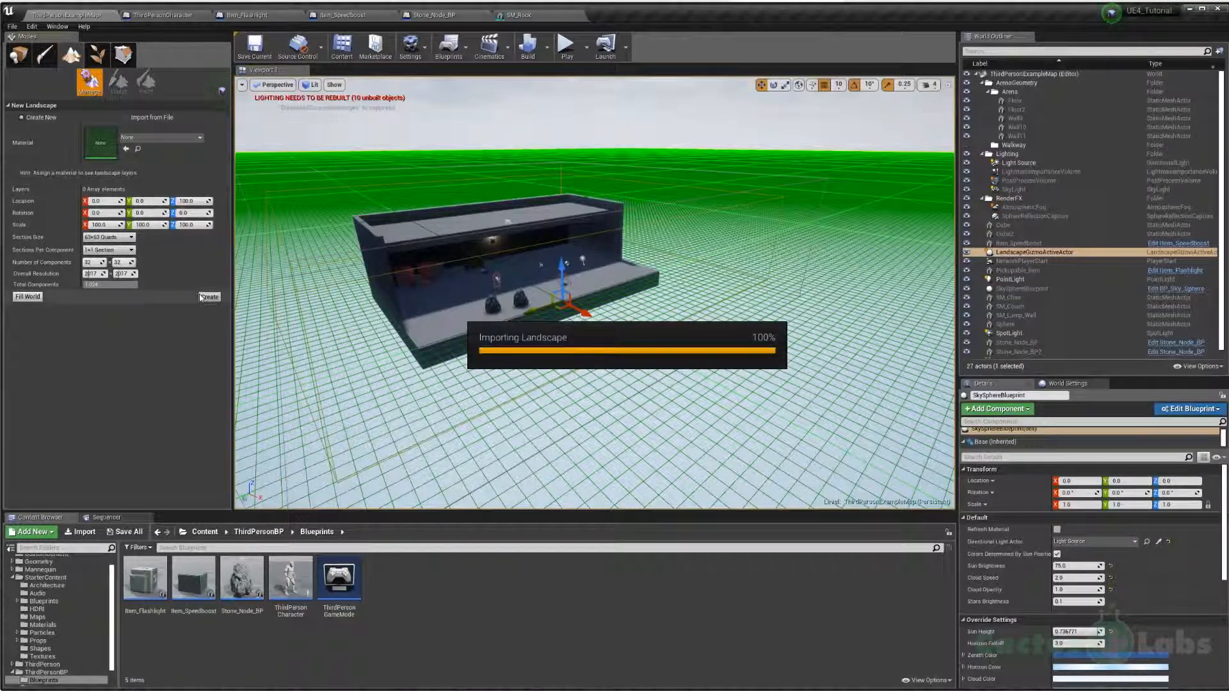
pyautogui.moveTo(466, 278); pyautogui.dragTo(447, 280, button='right')
pyautogui.press('w')
pyautogui.click(18, 56)
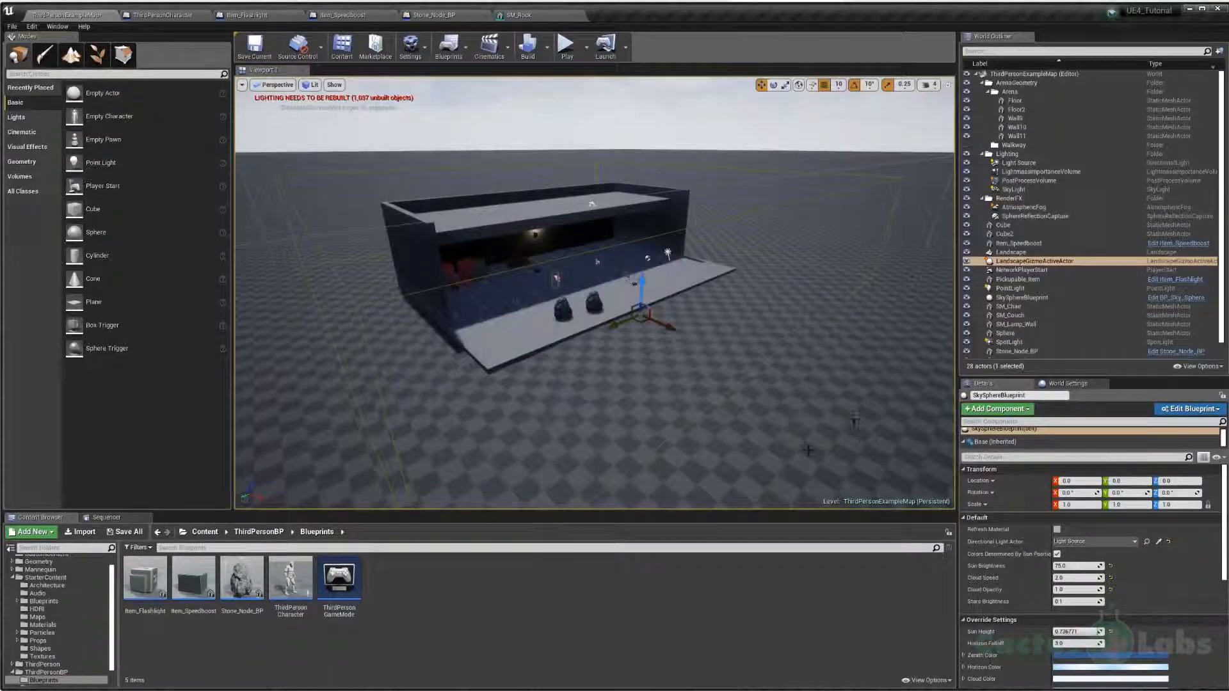
# - Select the landscape around the building and find its Landscape Material property
pyautogui.click(697, 376)
pyautogui.moveTo(698, 376); pyautogui.dragTo(691, 259, button='right')
pyautogui.press('w')
pyautogui.press('s')
pyautogui.press('d')
pyautogui.moveTo(733, 351); pyautogui.dragTo(710, 353, button='right')
pyautogui.press('w')
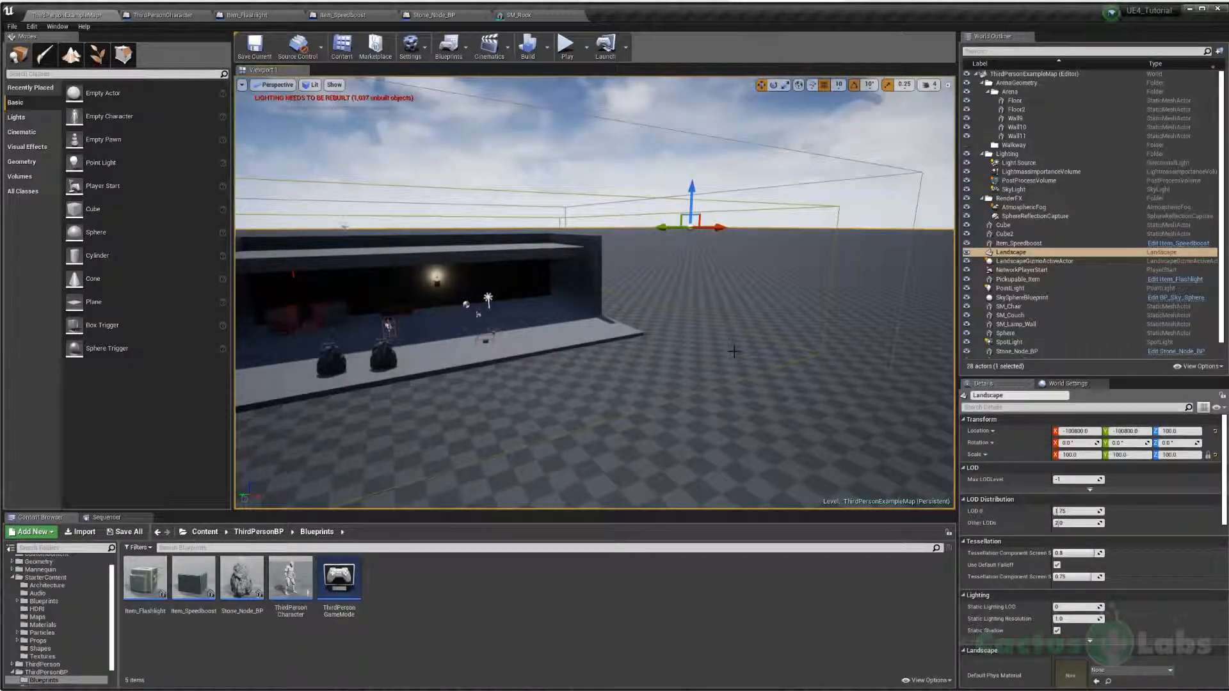
pyautogui.moveTo(671, 364); pyautogui.dragTo(800, 397, button='right')
pyautogui.press('s')
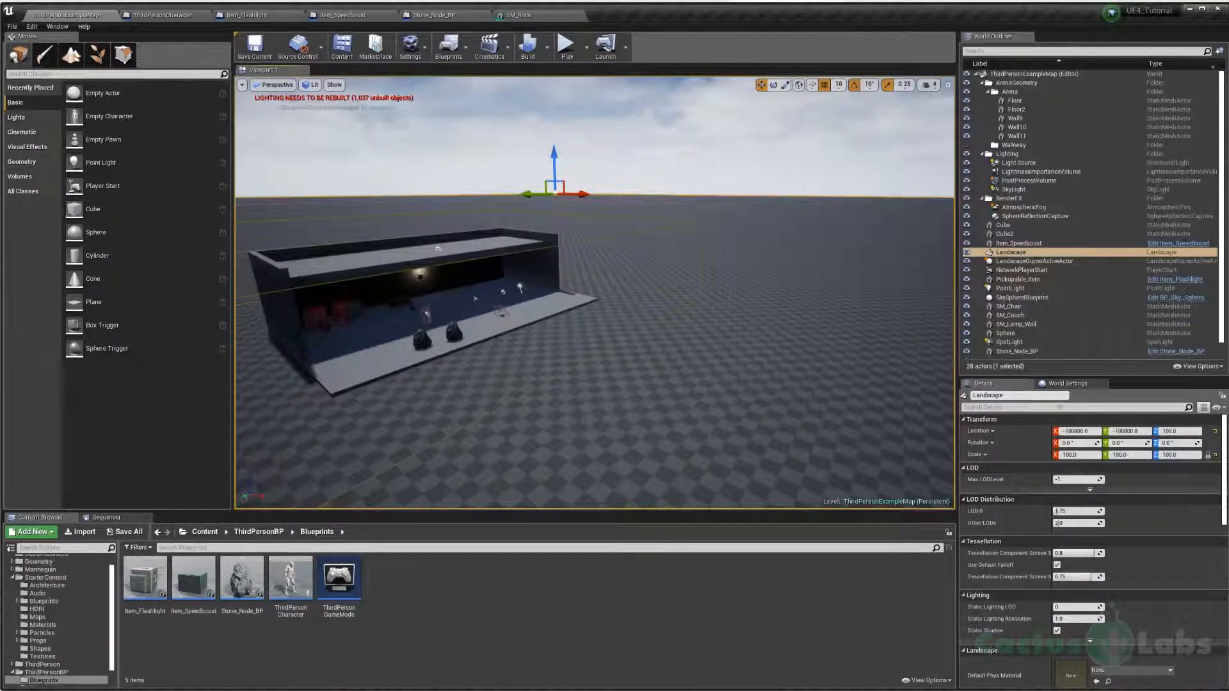
pyautogui.scroll(-5, 1060, 433)
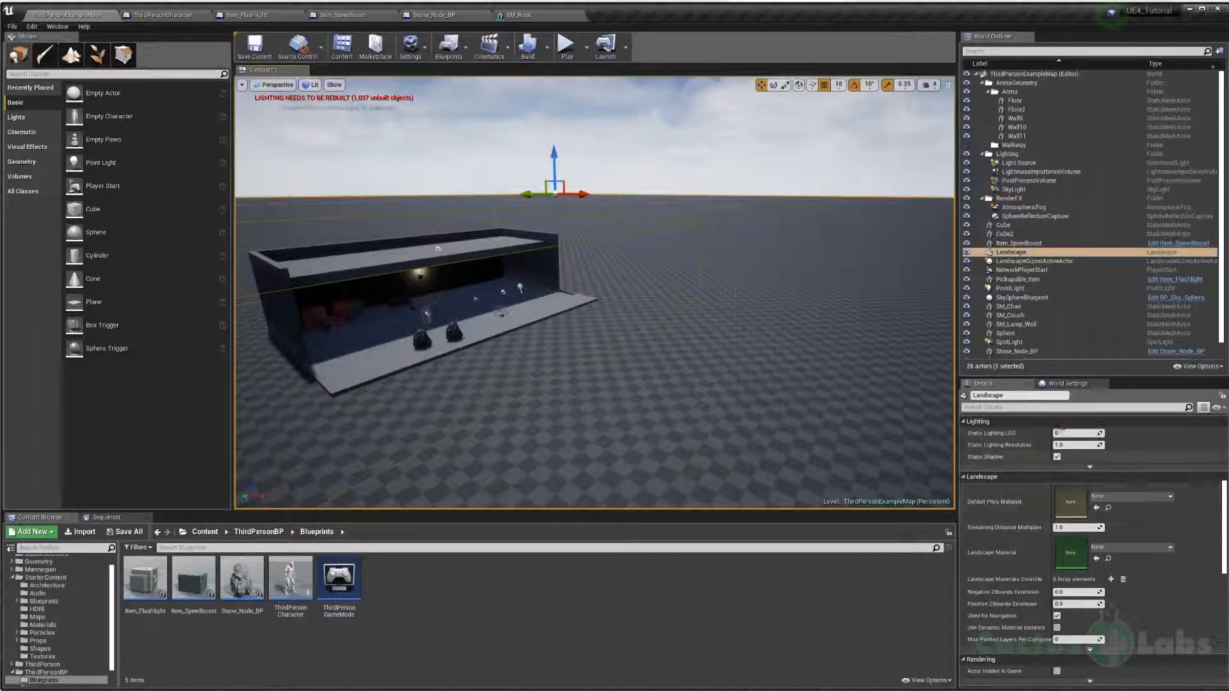
pyautogui.scroll(5, 1100, 470)
pyautogui.scroll(-6, 1056, 493)
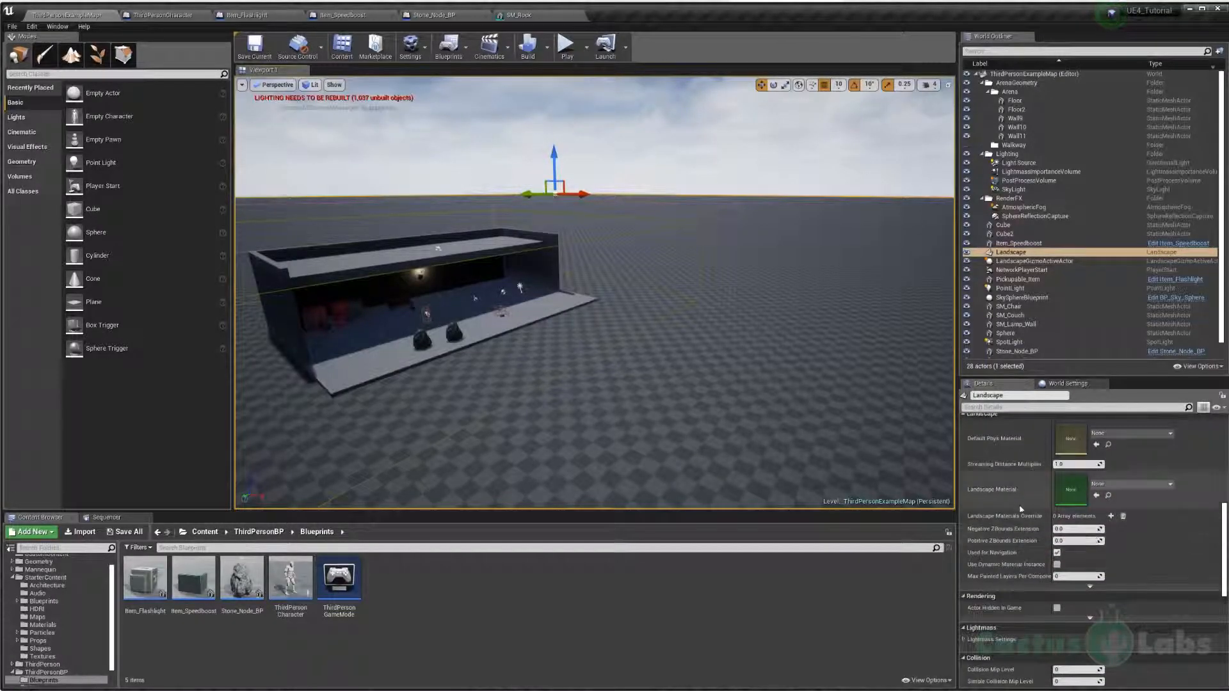
pyautogui.scroll(2, 1025, 509)
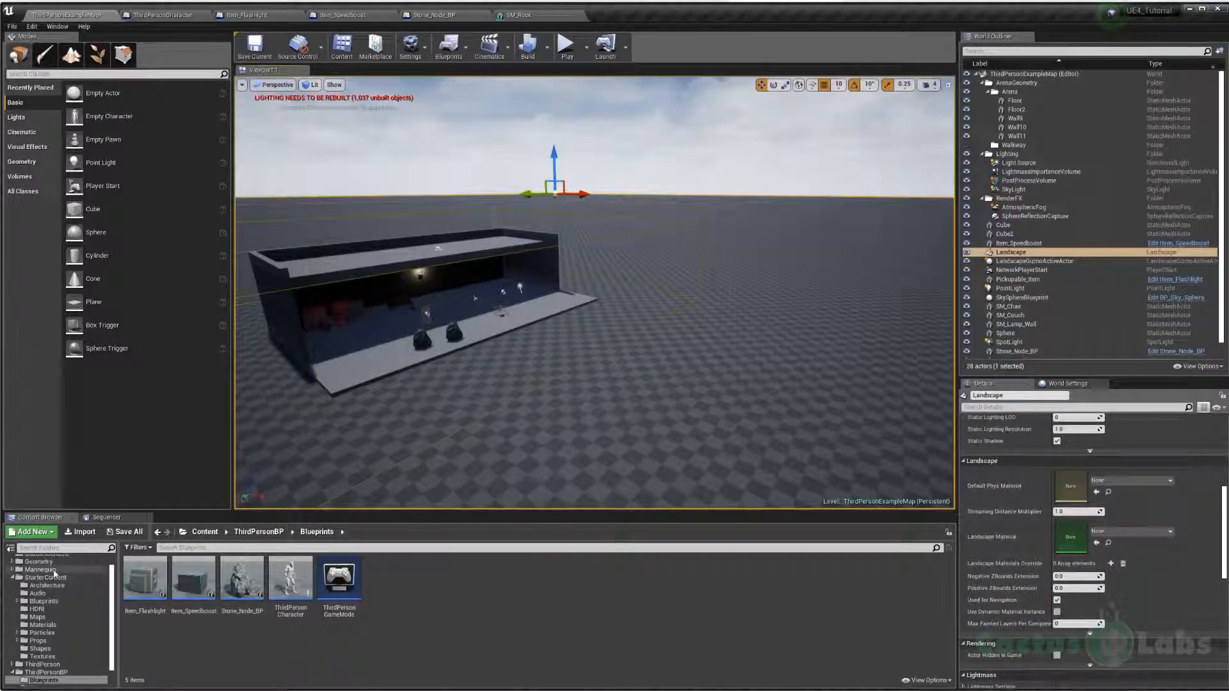
# - Assign M_Ground_Gravel from the StarterContent Materials folder as the Landscape Material and inspect the ground up close
pyautogui.click(45, 626)
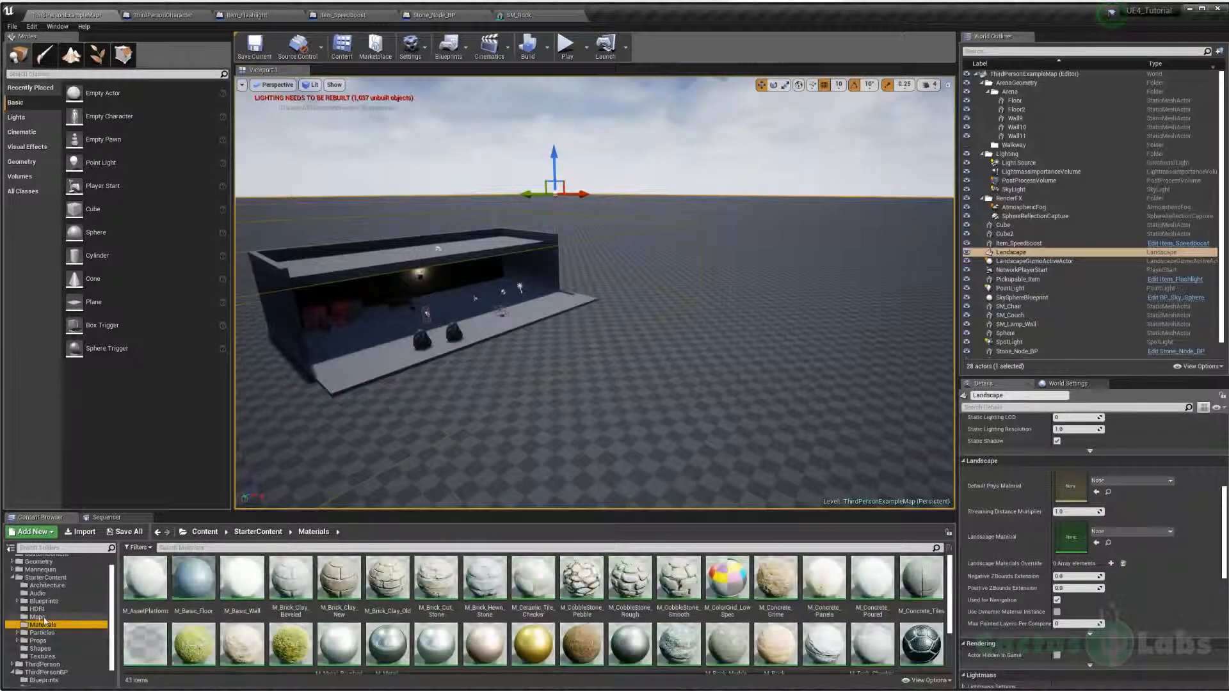
pyautogui.scroll(-2, 795, 666)
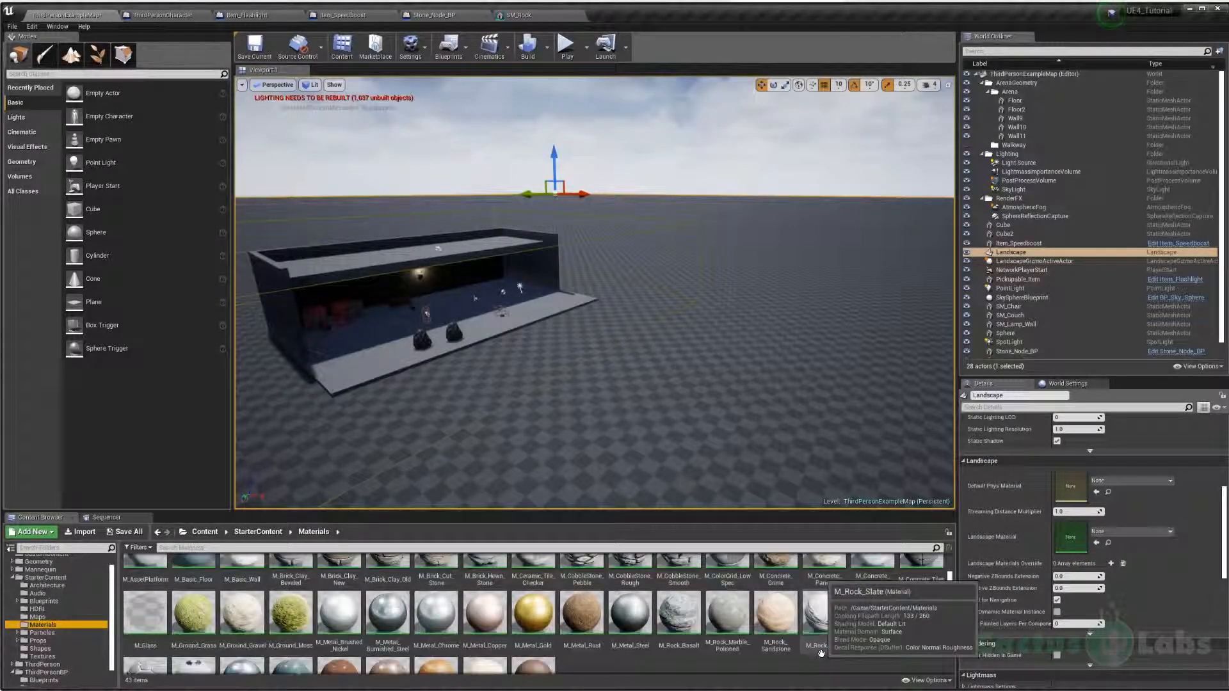
pyautogui.scroll(-1, 793, 631)
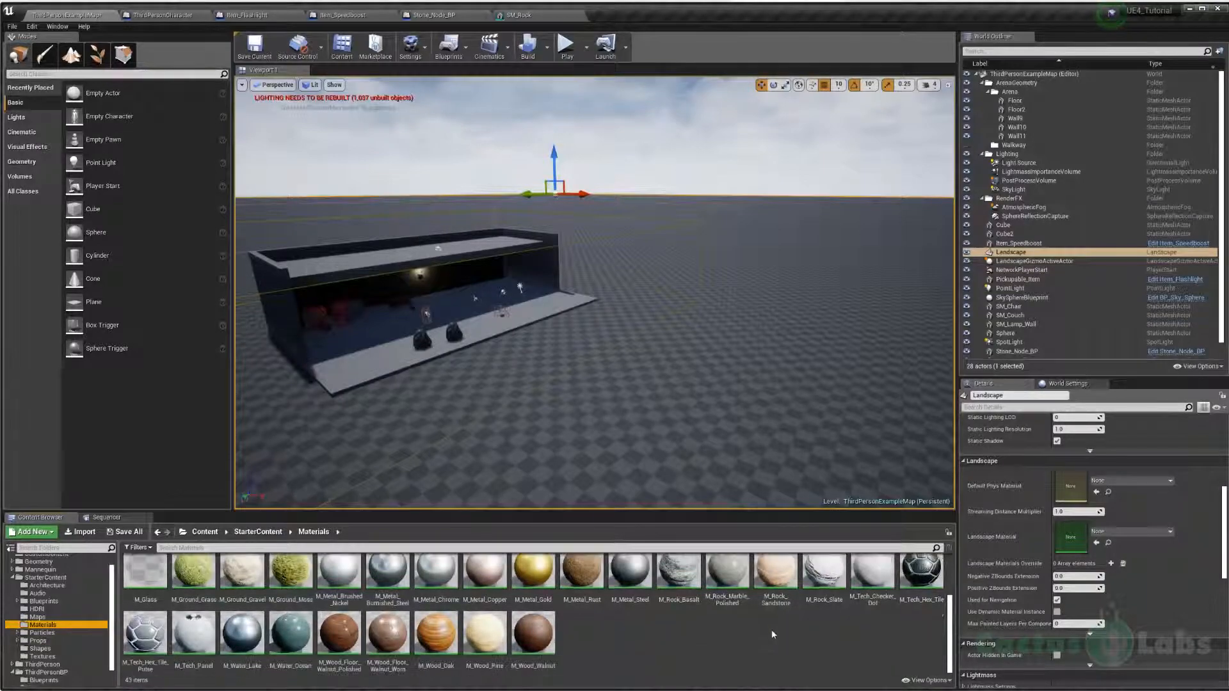
pyautogui.moveTo(242, 576); pyautogui.dragTo(1080, 541)
pyautogui.moveTo(741, 406); pyautogui.dragTo(710, 451, button='right')
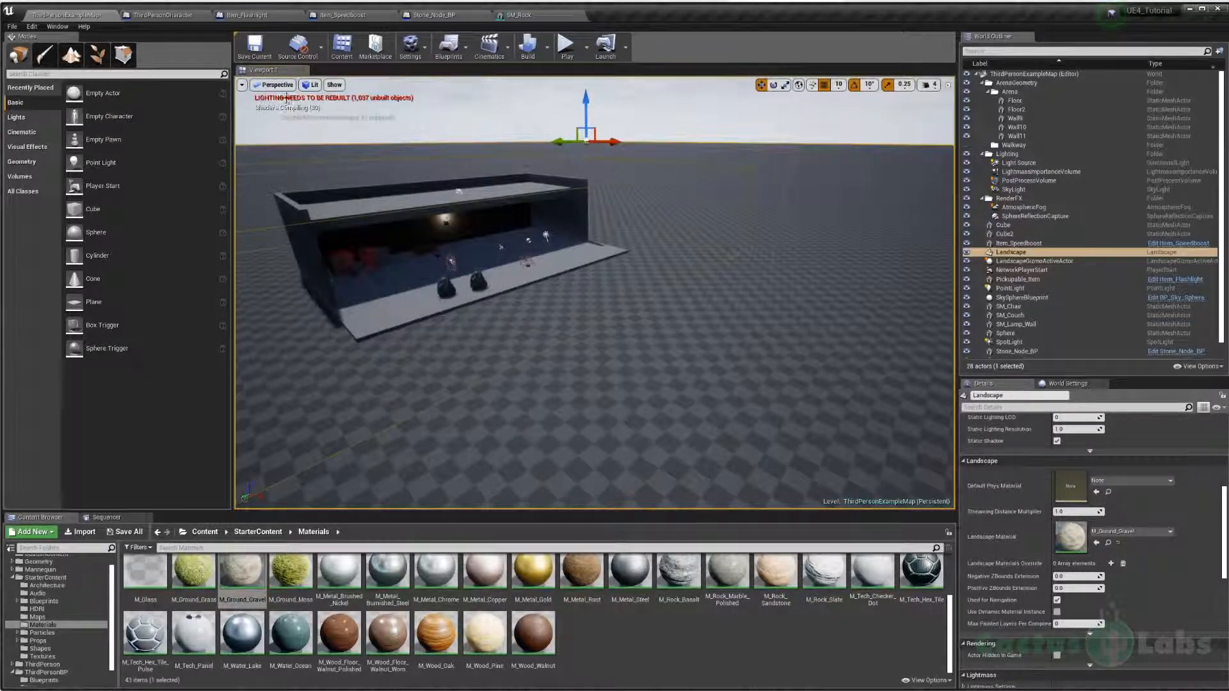
pyautogui.press('w')
pyautogui.moveTo(550, 275); pyautogui.dragTo(644, 281, button='right')
pyautogui.press('w')
pyautogui.press('s')
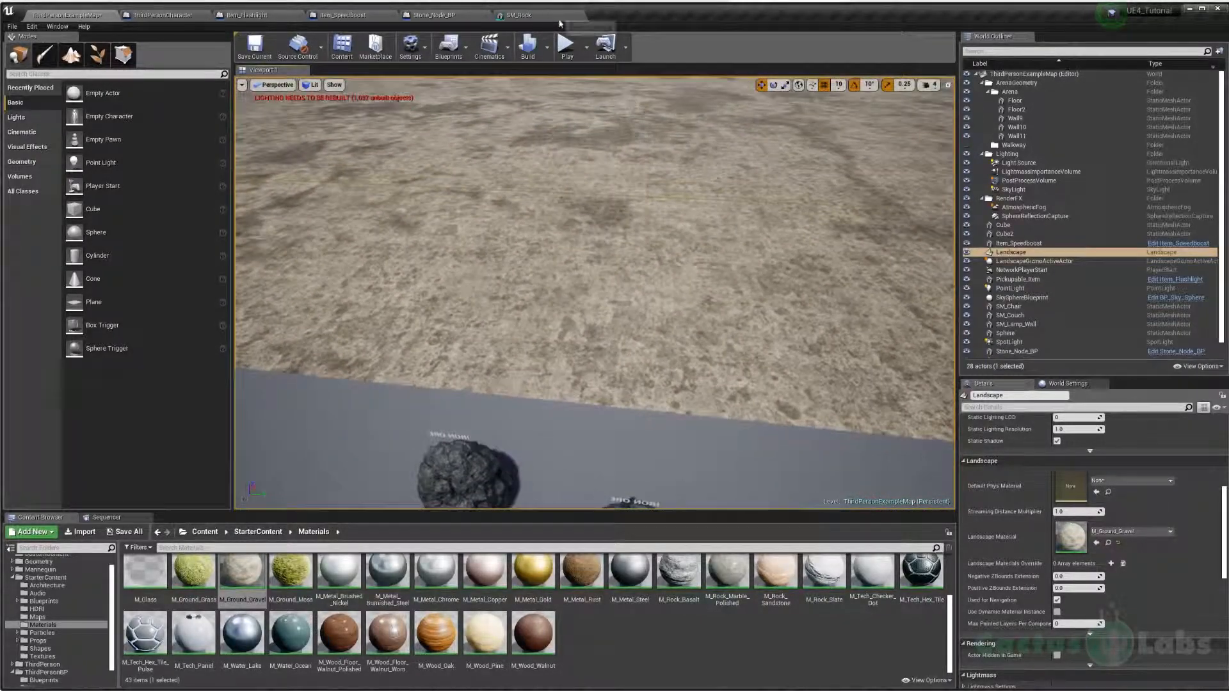
# - Play-test the level by running and jumping the character from the floor onto the gravel landscape, and stop the session
pyautogui.hotkey('alt', 'p')
pyautogui.press('w')
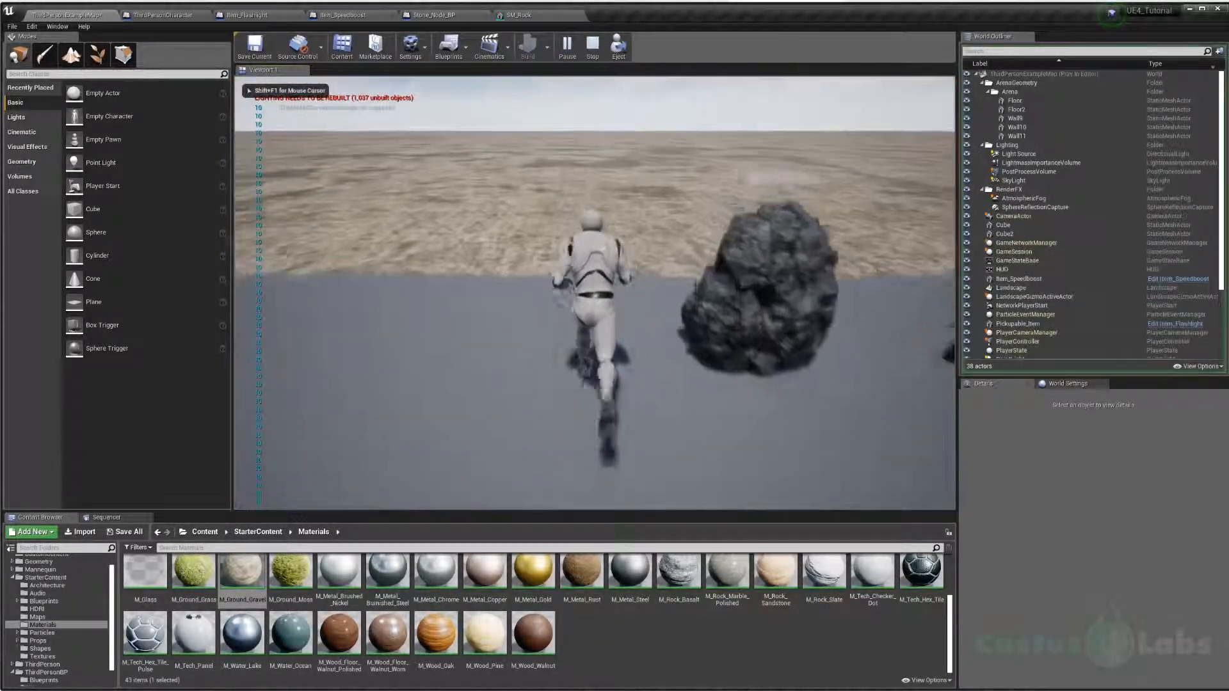
pyautogui.press('space')
pyautogui.press('w')
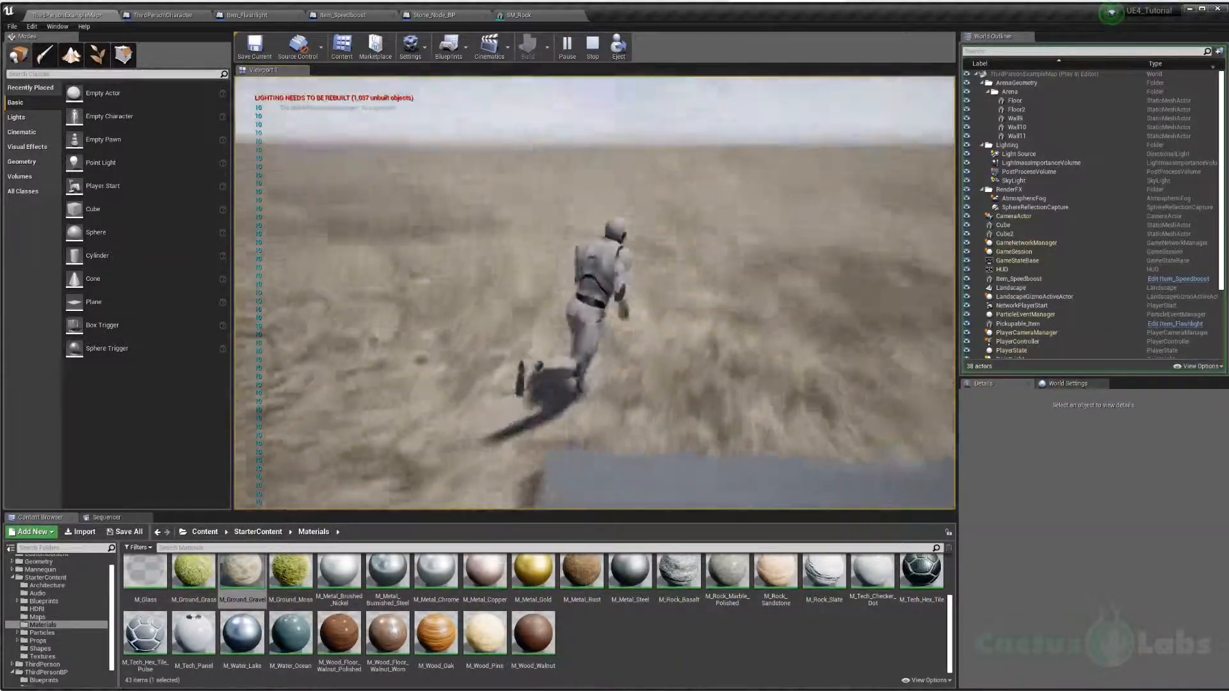
pyautogui.press('Escape')
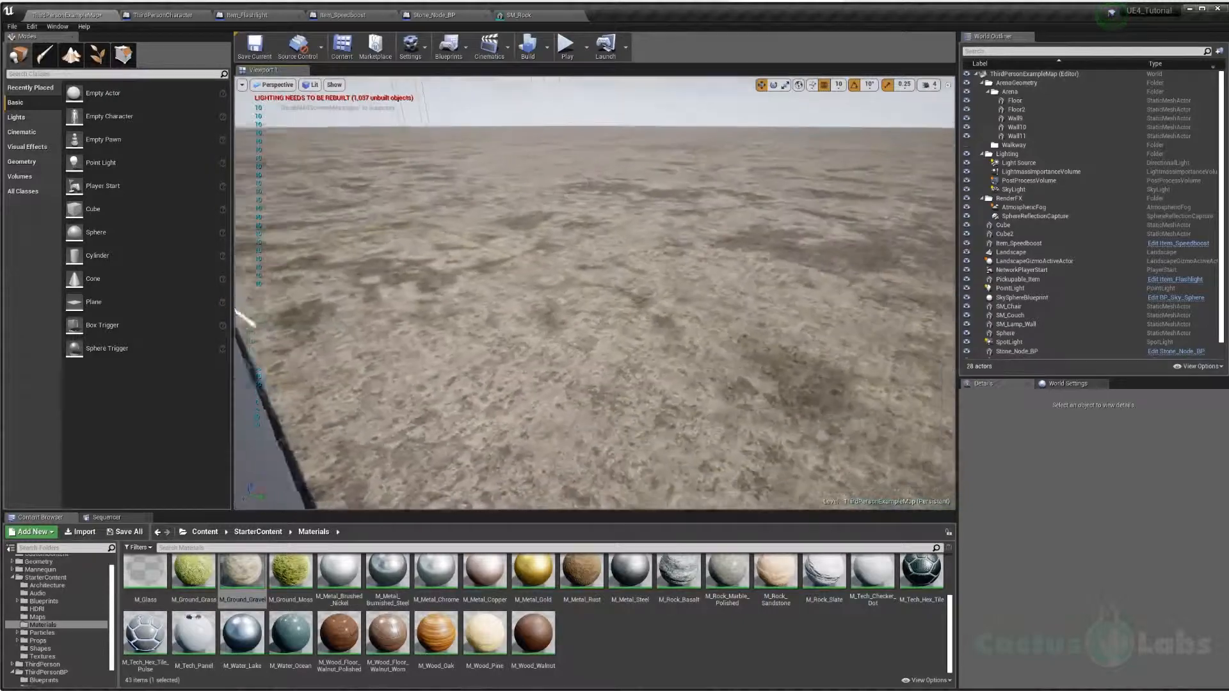
# - Switch to landscape sculpting with the Sculpt tool at brush size 2048 and raise test hills near the building
pyautogui.click(67, 56)
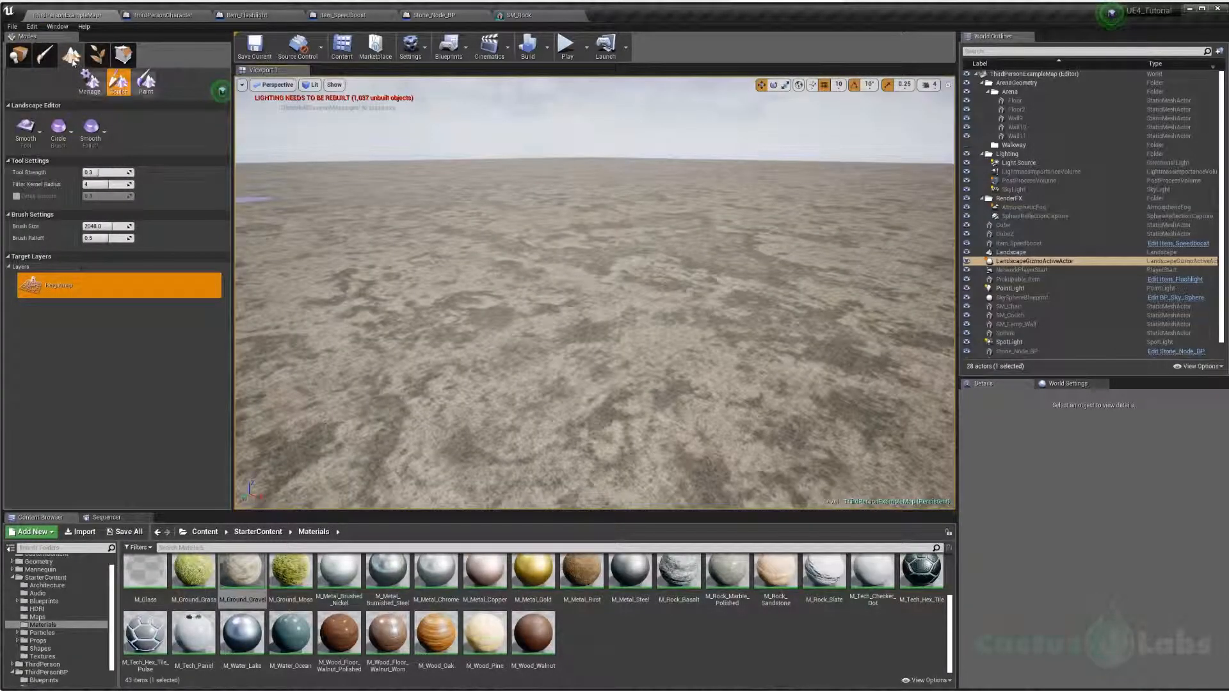
pyautogui.click(32, 127)
pyautogui.click(35, 179)
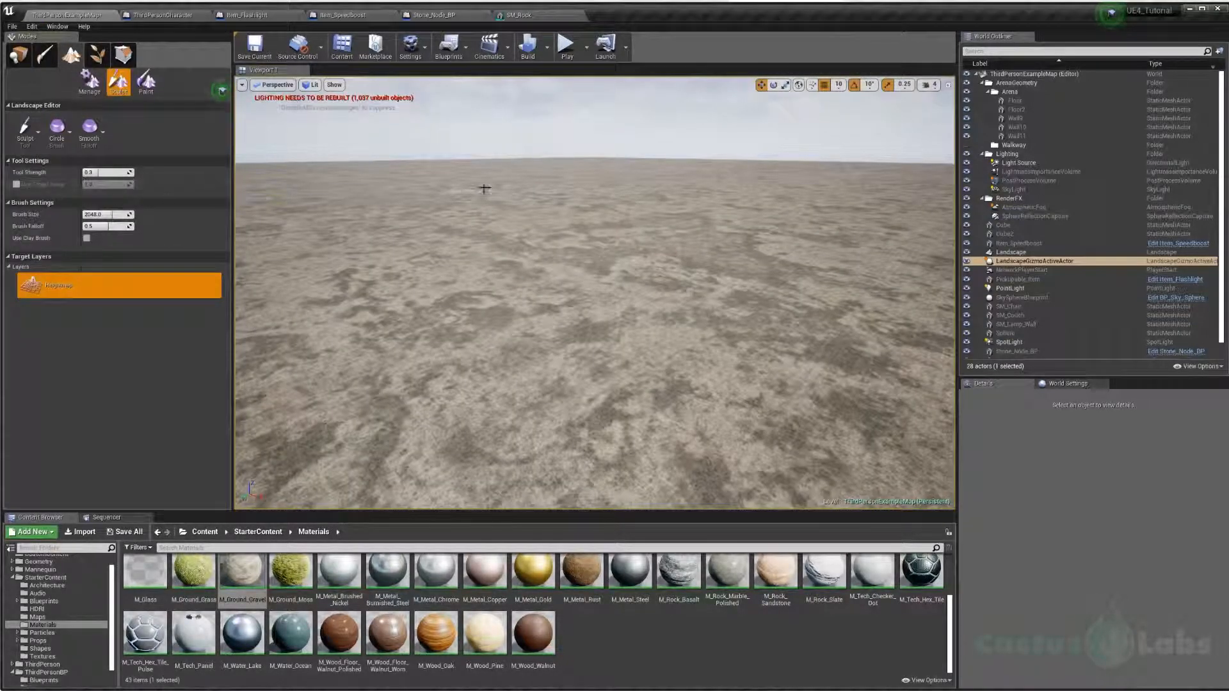
pyautogui.moveTo(472, 189); pyautogui.dragTo(507, 205, button='right')
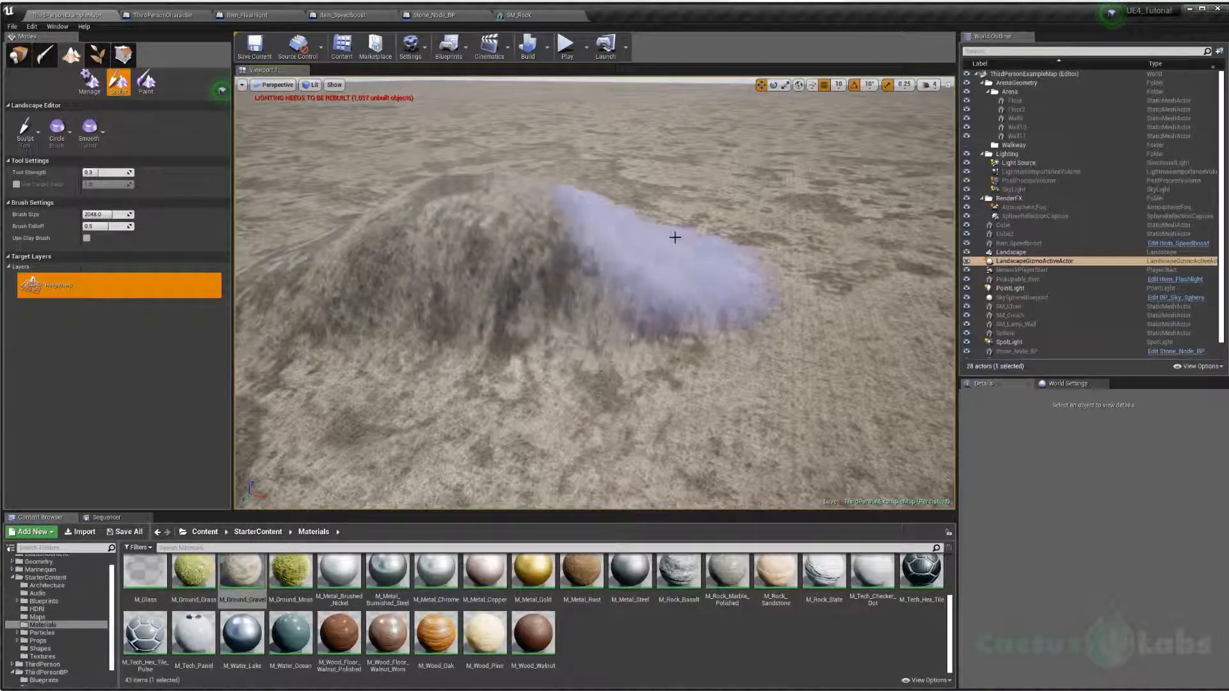
pyautogui.moveTo(506, 246); pyautogui.dragTo(490, 241, button='right')
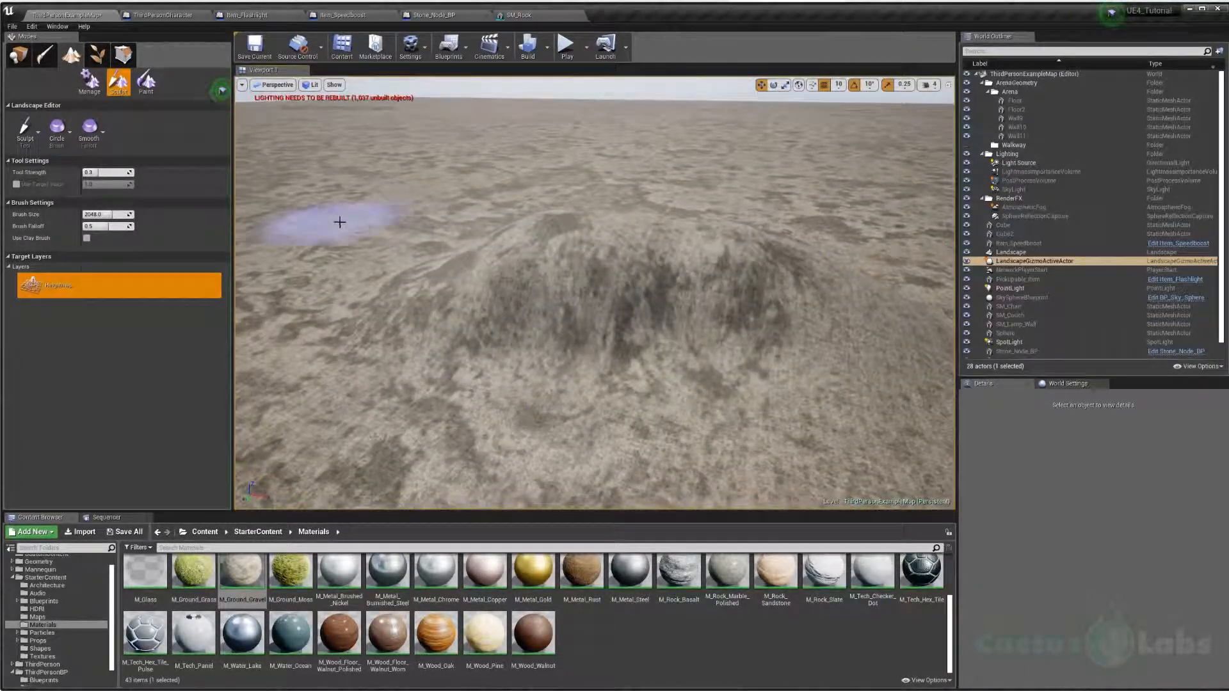
pyautogui.moveTo(417, 246); pyautogui.dragTo(788, 279, button='right')
pyautogui.moveTo(503, 332); pyautogui.dragTo(630, 322, button='right')
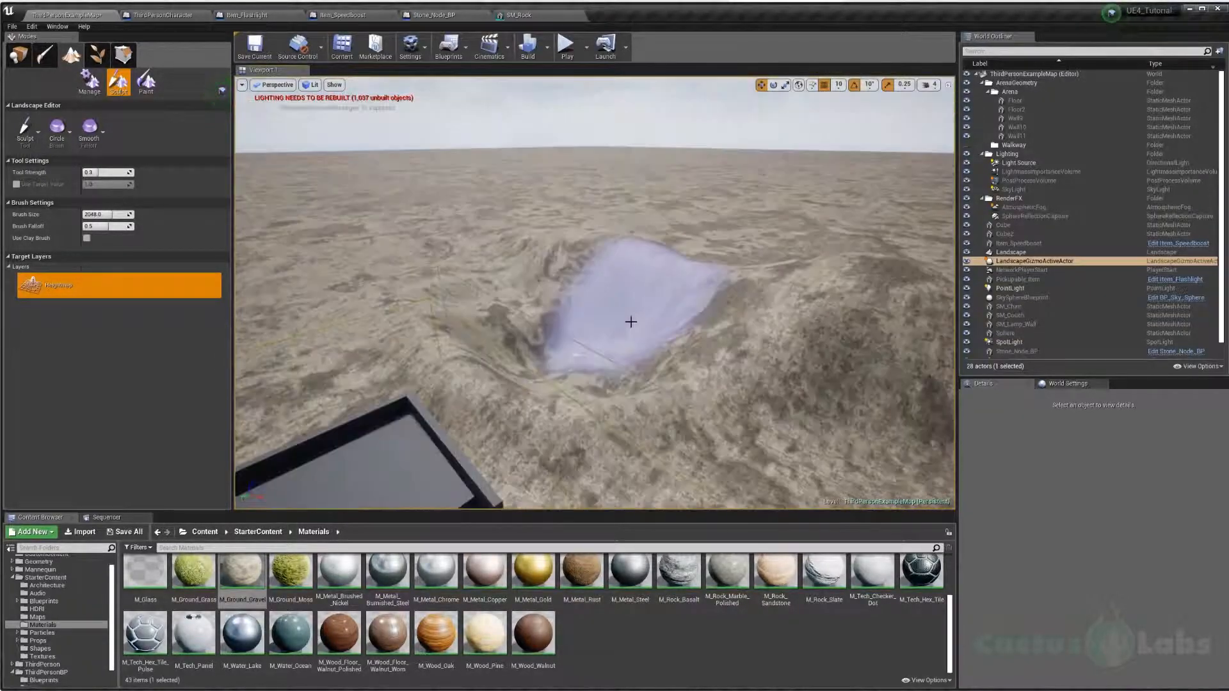
# - Lower the terrain beside the raised hills behind the building to carve a hollow
pyautogui.keyDown('shift'); pyautogui.moveTo(540, 343); pyautogui.dragTo(729, 428); pyautogui.keyUp('shift')
pyautogui.moveTo(730, 428); pyautogui.dragTo(826, 448, button='right')
pyautogui.keyDown('shift'); pyautogui.moveTo(584, 395); pyautogui.dragTo(721, 419); pyautogui.keyUp('shift')
pyautogui.moveTo(721, 419)
pyautogui.mouseDown(button='right')
pyautogui.moveTo(701, 480)
pyautogui.moveTo(717, 471)
pyautogui.mouseUp(button='right')
pyautogui.moveTo(681, 321)
pyautogui.mouseDown(button='right')
pyautogui.moveTo(755, 308)
pyautogui.moveTo(743, 291)
pyautogui.mouseUp(button='right')
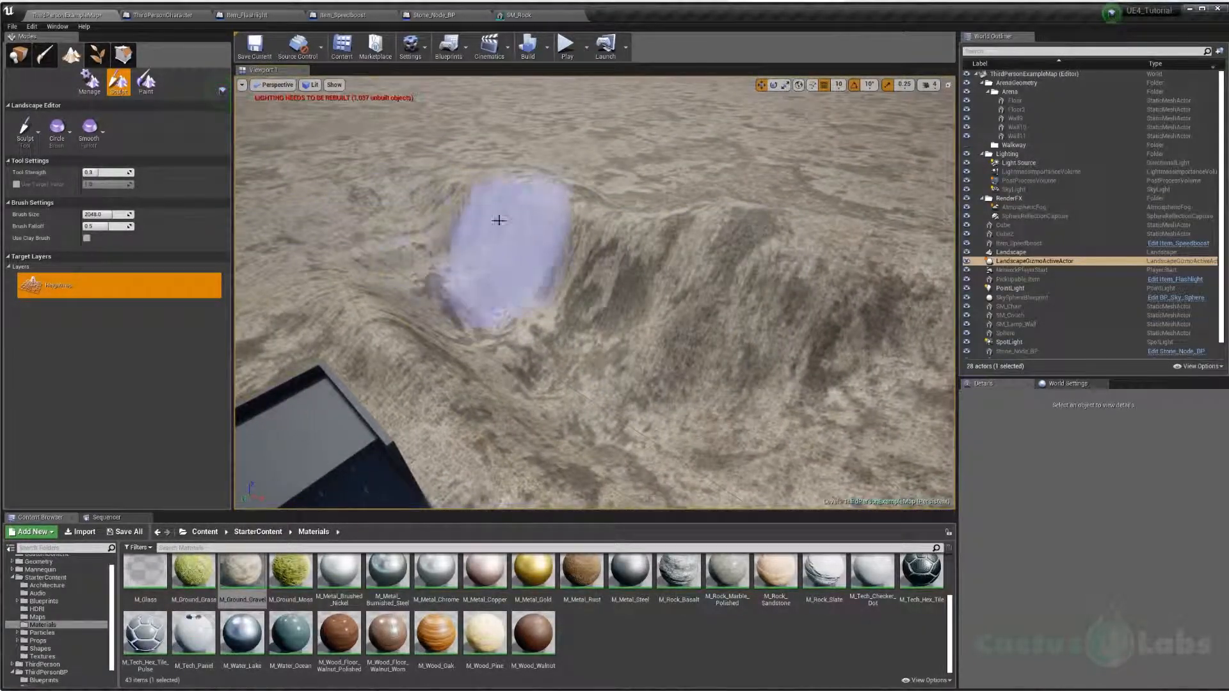
# - Smooth the sculpted hills and hollow behind the building with the Smooth tool
pyautogui.click(29, 144)
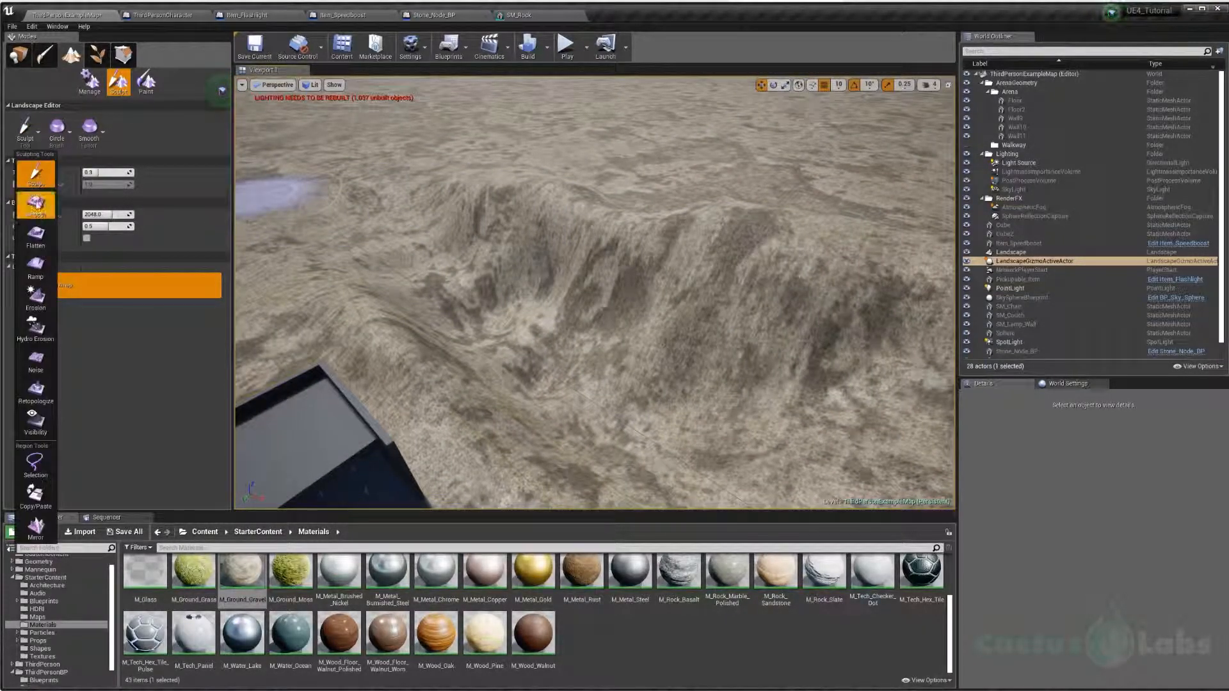
pyautogui.click(36, 206)
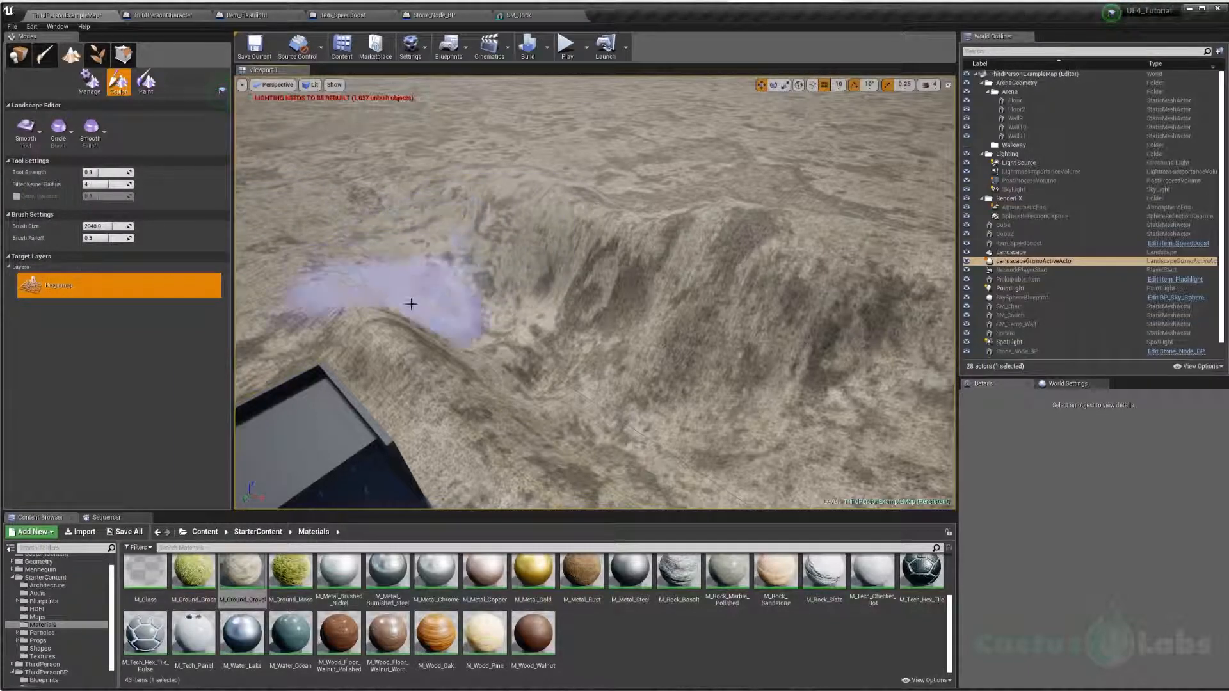
pyautogui.moveTo(440, 263)
pyautogui.mouseDown()
pyautogui.moveTo(582, 220)
pyautogui.moveTo(722, 288)
pyautogui.moveTo(692, 354)
pyautogui.mouseUp()
pyautogui.moveTo(692, 355); pyautogui.dragTo(498, 231, button='right')
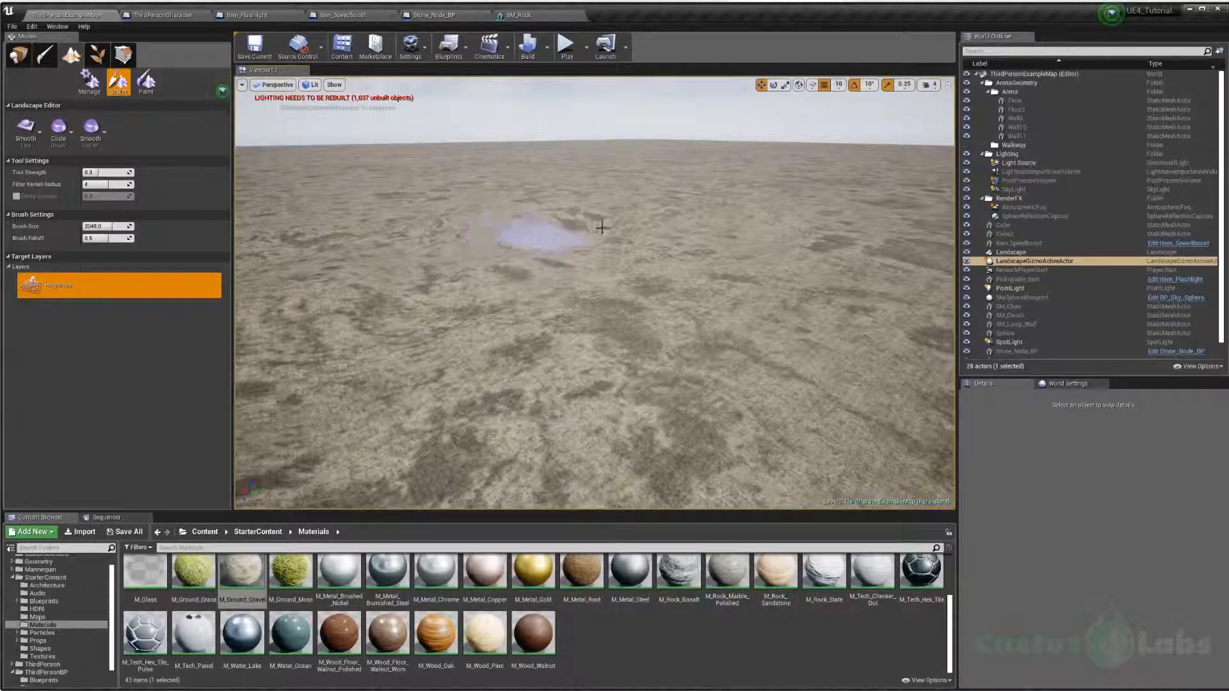
pyautogui.moveTo(831, 236)
pyautogui.mouseDown(button='right')
pyautogui.moveTo(858, 238)
pyautogui.moveTo(935, 294)
pyautogui.moveTo(897, 288)
pyautogui.moveTo(903, 279)
pyautogui.moveTo(858, 288)
pyautogui.mouseUp(button='right')
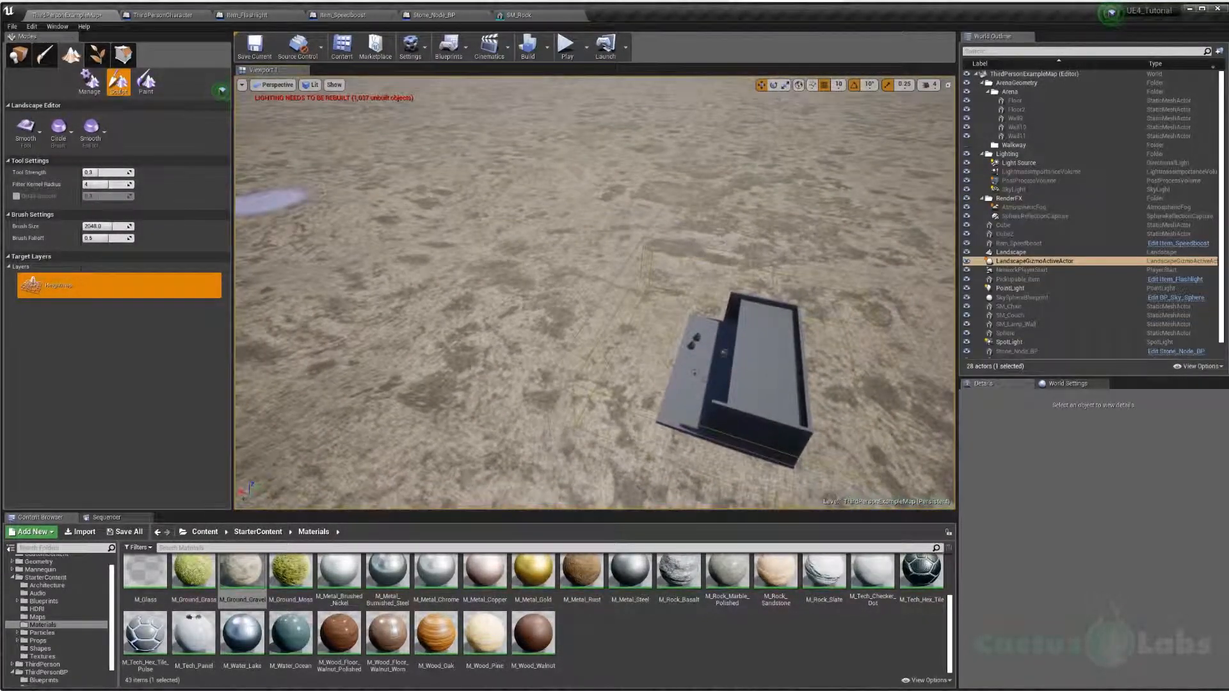
# - Raise a ridge of hills on the flat terrain around the building with the Sculpt tool
pyautogui.click(28, 133)
pyautogui.click(46, 174)
pyautogui.moveTo(436, 157)
pyautogui.mouseDown(button='right')
pyautogui.moveTo(461, 155)
pyautogui.moveTo(435, 157)
pyautogui.mouseUp(button='right')
pyautogui.press('e')
pyautogui.moveTo(570, 188)
pyautogui.mouseDown()
pyautogui.moveTo(851, 255)
pyautogui.moveTo(491, 160)
pyautogui.mouseUp()
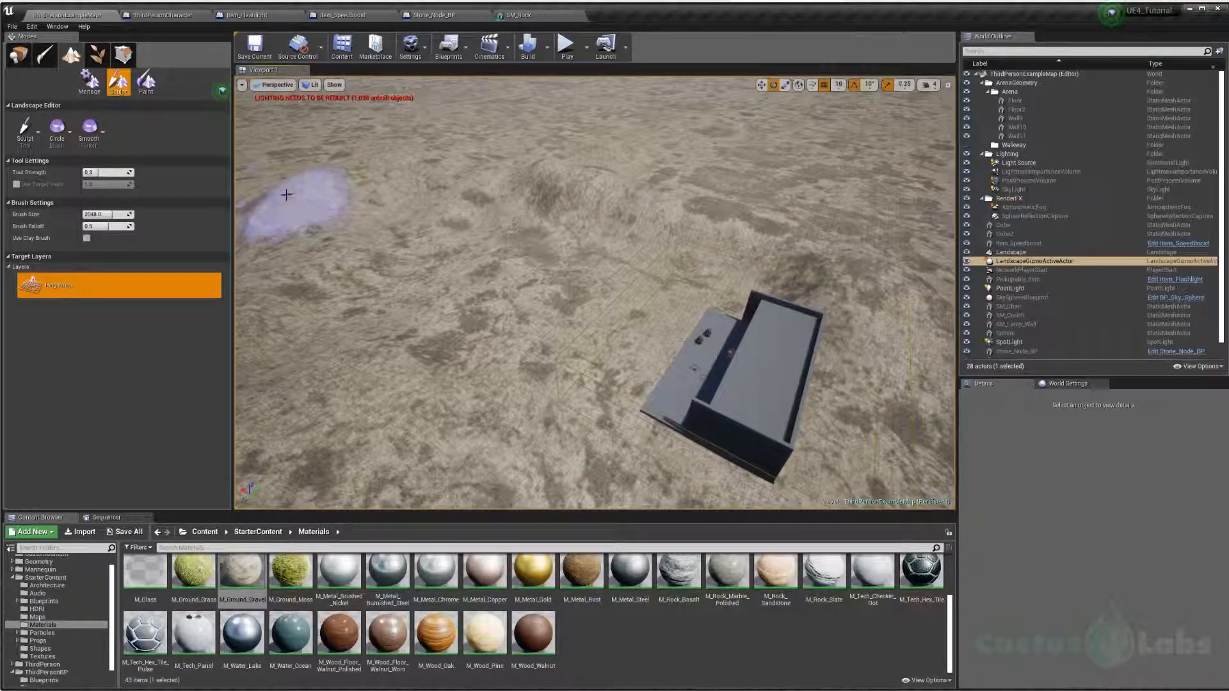
pyautogui.moveTo(604, 217)
pyautogui.mouseDown(button='right')
pyautogui.moveTo(586, 217)
pyautogui.moveTo(604, 217)
pyautogui.mouseUp(button='right')
pyautogui.moveTo(462, 280)
pyautogui.mouseDown()
pyautogui.moveTo(524, 210)
pyautogui.moveTo(424, 368)
pyautogui.mouseUp()
pyautogui.moveTo(424, 368)
pyautogui.mouseDown(button='right')
pyautogui.moveTo(410, 387)
pyautogui.moveTo(378, 378)
pyautogui.mouseUp(button='right')
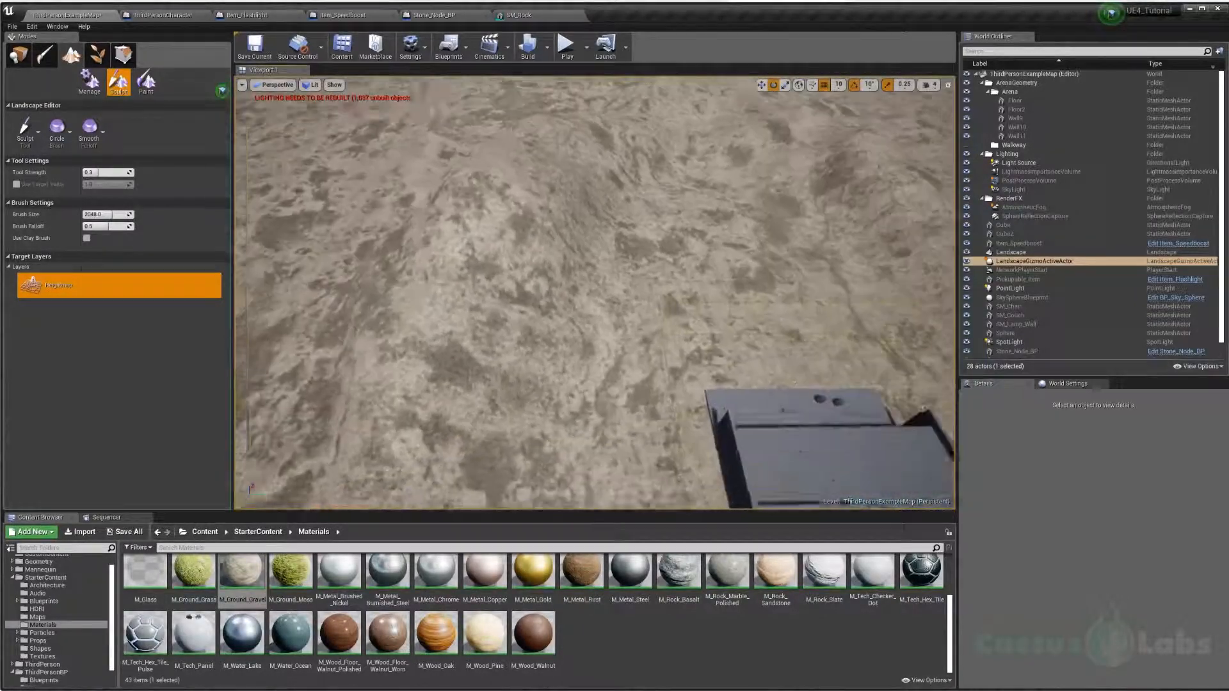
pyautogui.moveTo(410, 262); pyautogui.dragTo(417, 258, button='right')
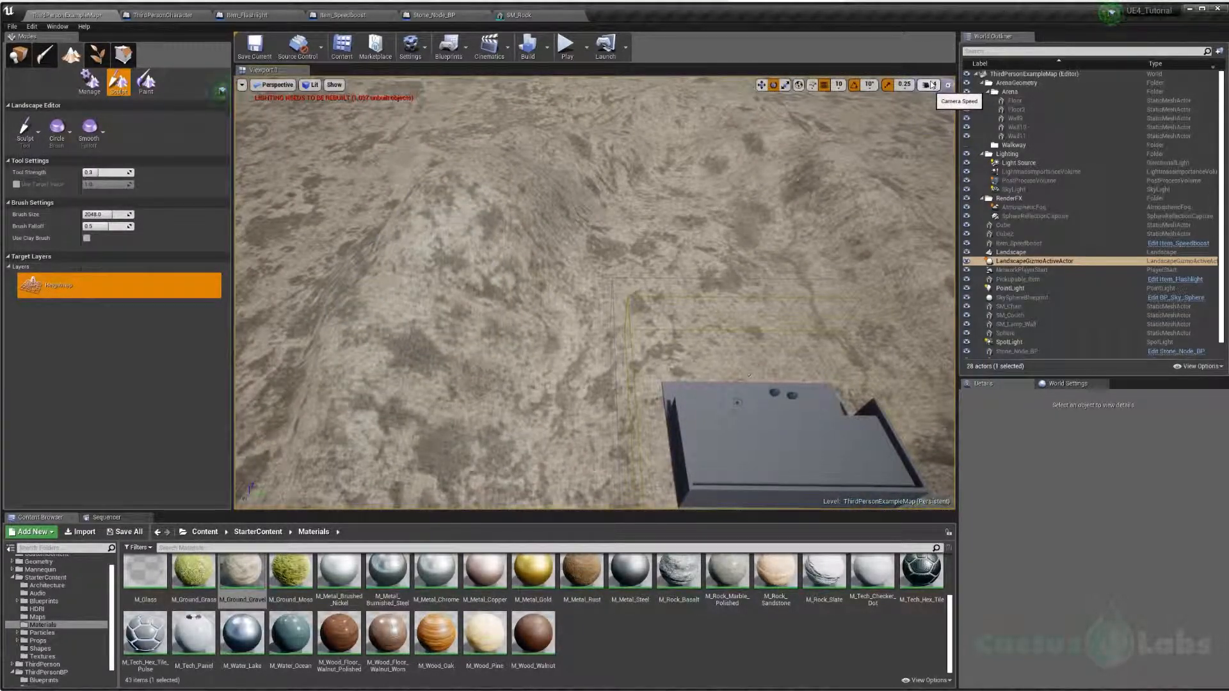
# - Adjust the viewport camera speed and sculpt more hills on the open ground around the building
pyautogui.click(932, 84)
pyautogui.moveTo(957, 108); pyautogui.dragTo(980, 108)
pyautogui.moveTo(866, 152)
pyautogui.mouseDown(button='right')
pyautogui.moveTo(896, 153)
pyautogui.moveTo(915, 115)
pyautogui.mouseUp(button='right')
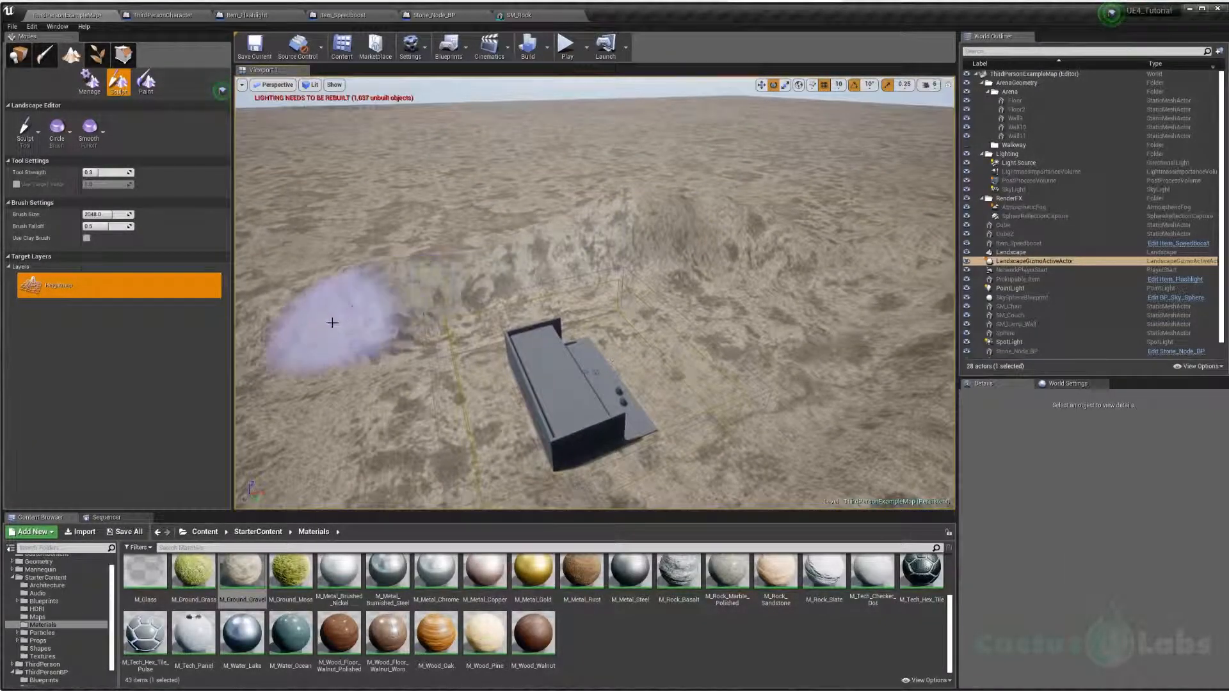
pyautogui.moveTo(491, 253)
pyautogui.mouseDown(button='right')
pyautogui.moveTo(551, 243)
pyautogui.moveTo(496, 295)
pyautogui.mouseUp(button='right')
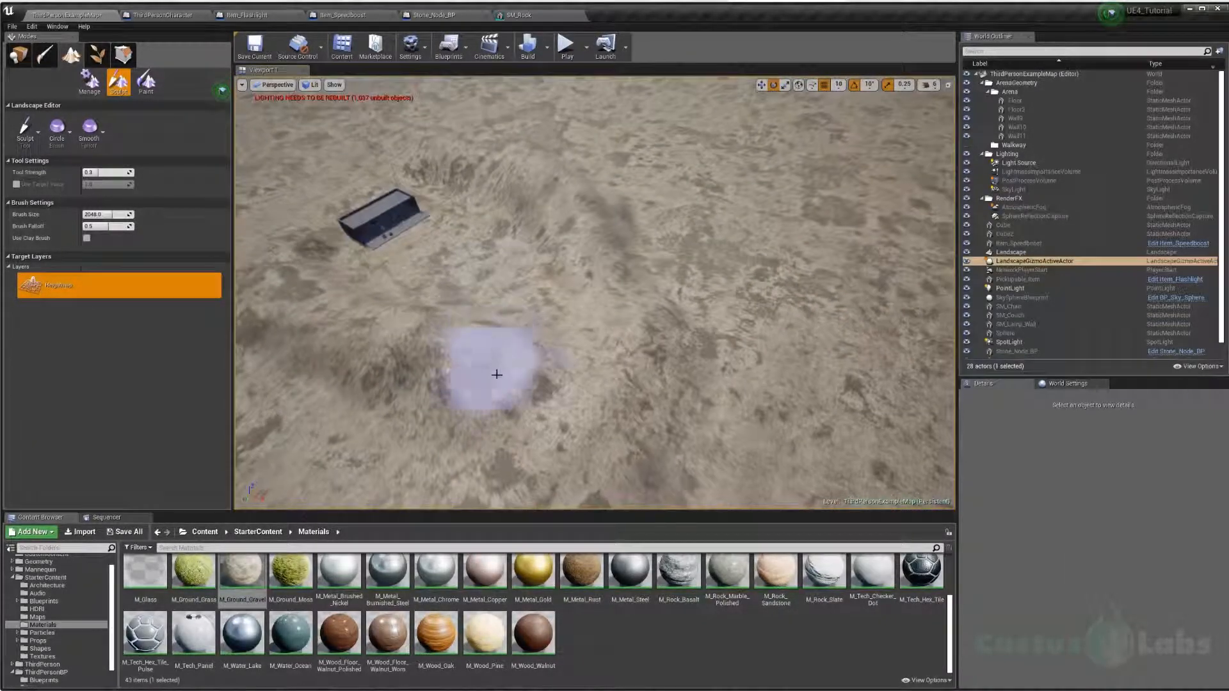
pyautogui.moveTo(565, 404); pyautogui.dragTo(675, 379, button='right')
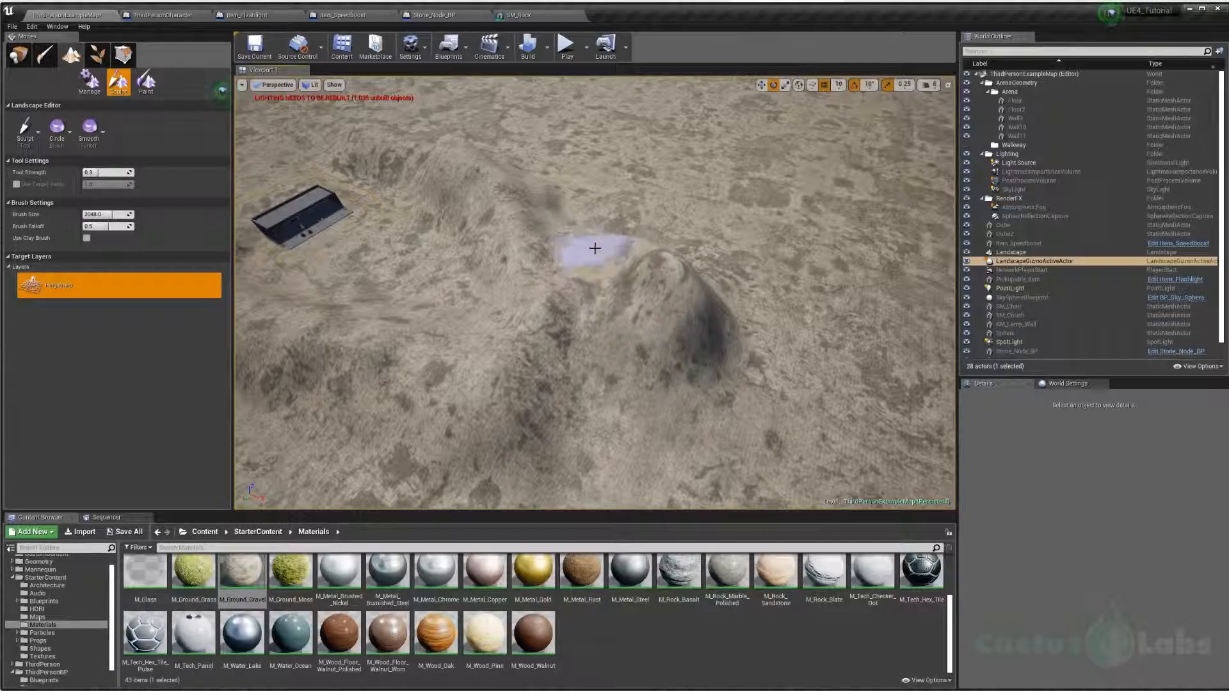
pyautogui.moveTo(706, 388); pyautogui.dragTo(772, 300)
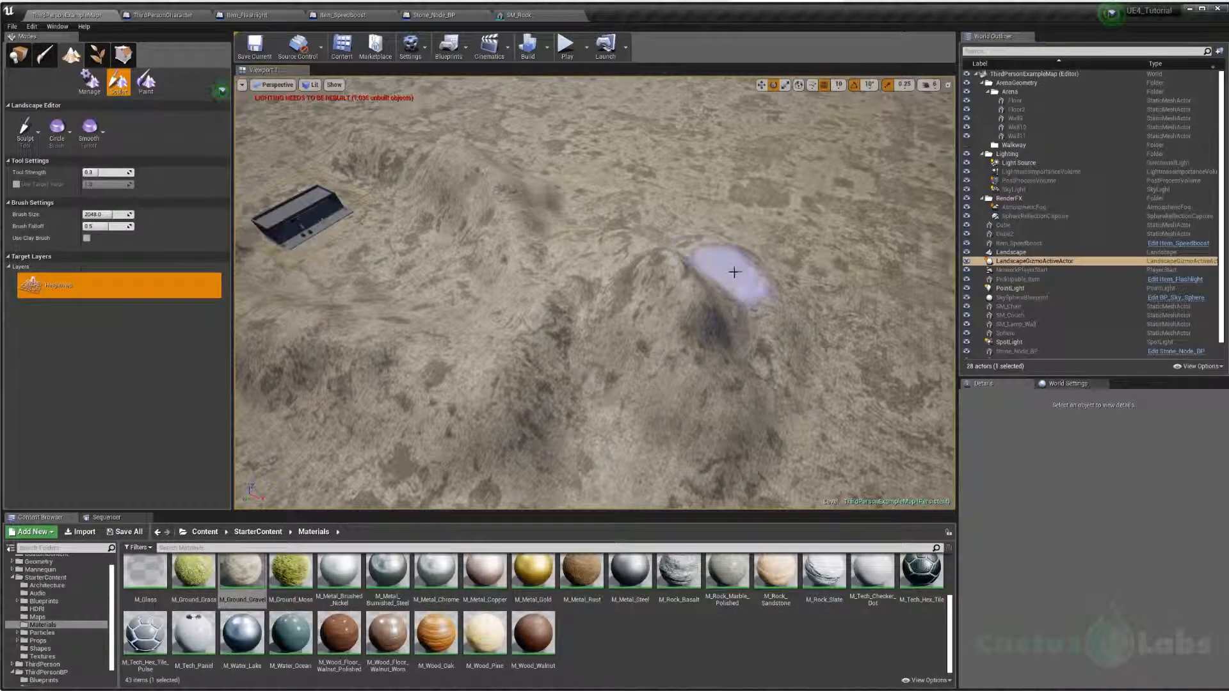
# - Roughen the surface of the tall hill with the landscape Noise tool
pyautogui.scroll(5, 735, 272)
pyautogui.click(25, 131)
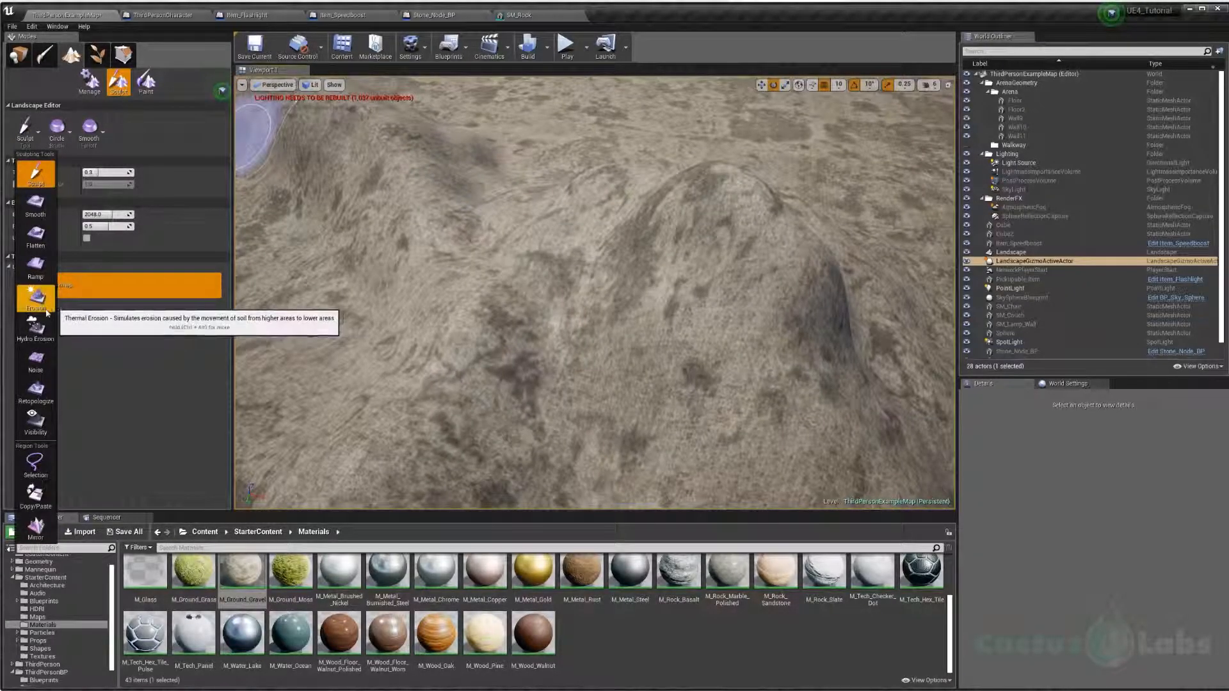
pyautogui.click(37, 362)
pyautogui.scroll(-4, 562, 269)
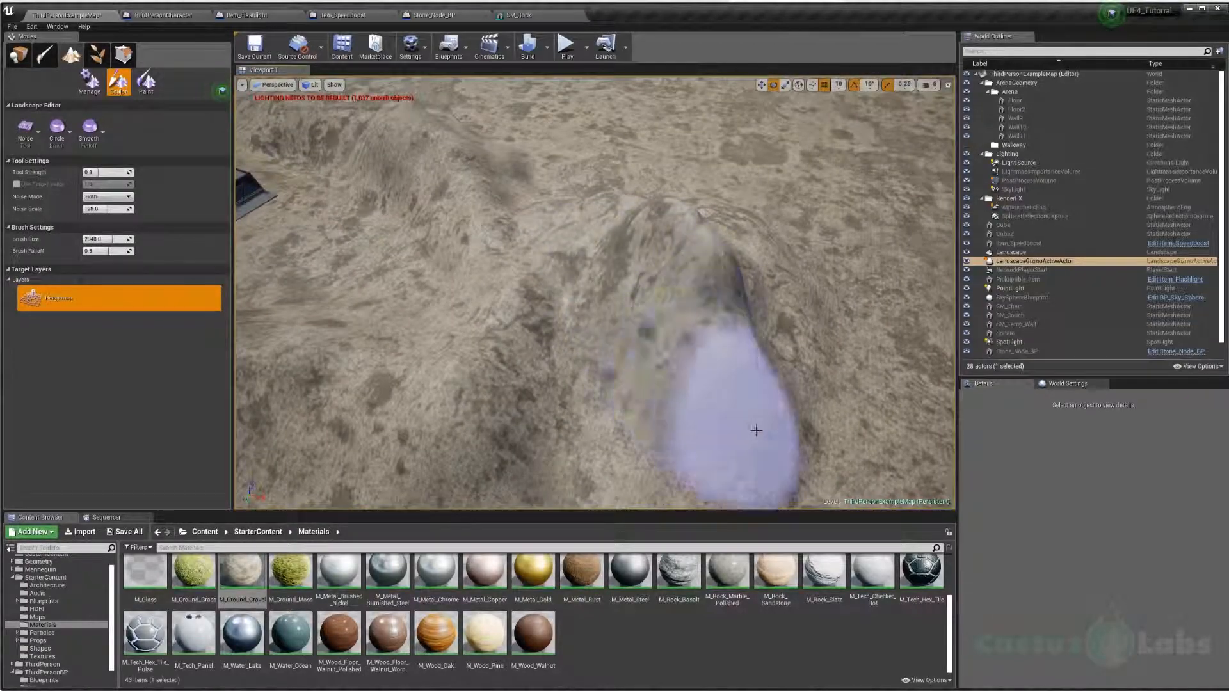
pyautogui.moveTo(513, 440); pyautogui.dragTo(365, 413, button='right')
pyautogui.scroll(-3, 513, 439)
pyautogui.moveTo(461, 287); pyautogui.dragTo(320, 224, button='right')
pyautogui.press('w')
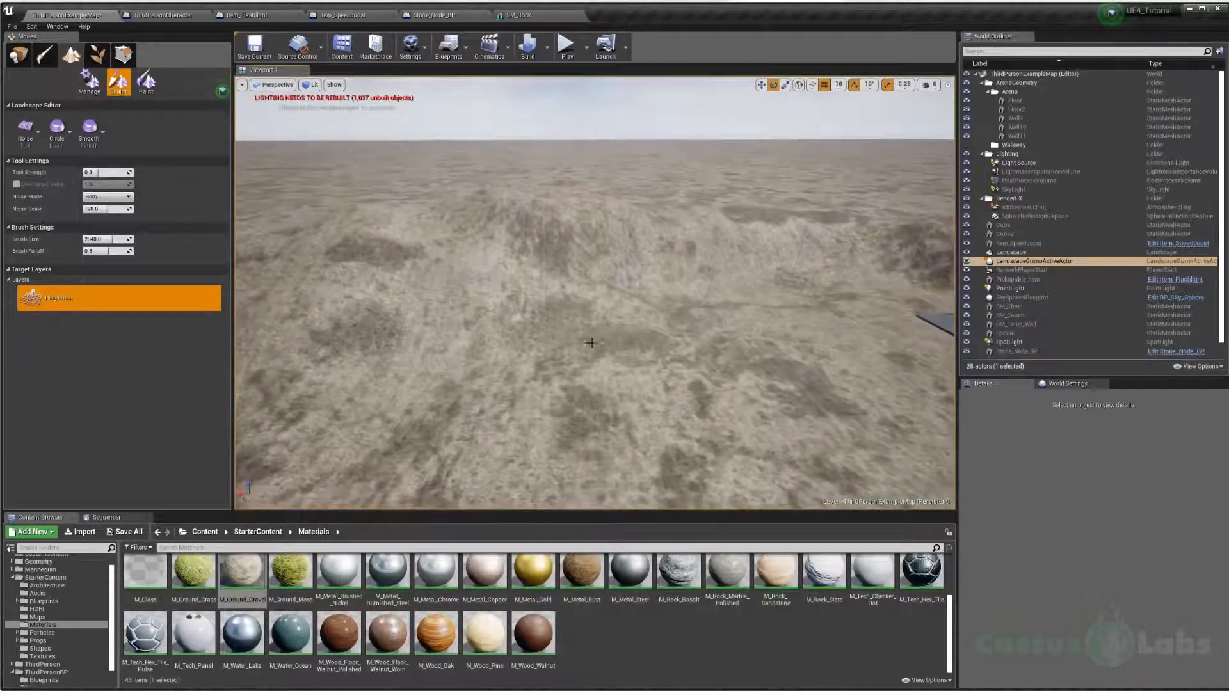
# - Return to the Sculpt tool with a smaller brush and shape the terrain beside the building
pyautogui.click(31, 131)
pyautogui.click(38, 171)
pyautogui.moveTo(411, 214)
pyautogui.mouseDown(button='right')
pyautogui.moveTo(487, 260)
pyautogui.moveTo(437, 214)
pyautogui.mouseUp(button='right')
pyautogui.press('[')
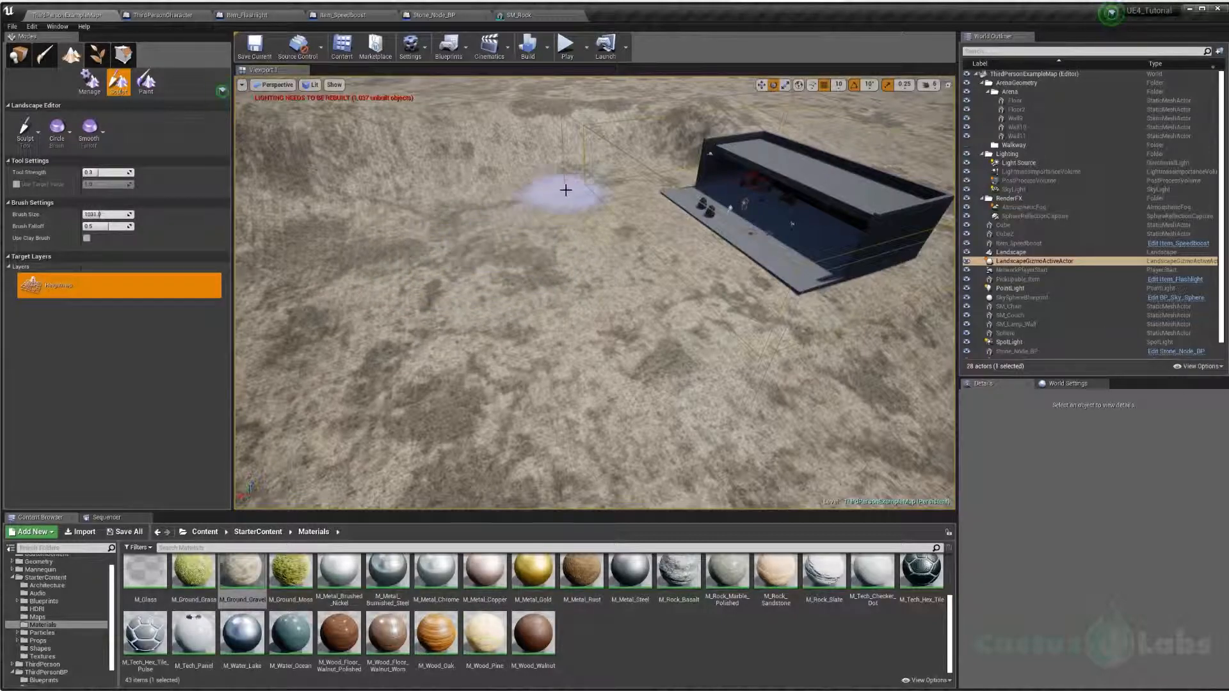
pyautogui.moveTo(361, 215)
pyautogui.mouseDown(button='right')
pyautogui.moveTo(502, 206)
pyautogui.moveTo(532, 254)
pyautogui.mouseUp(button='right')
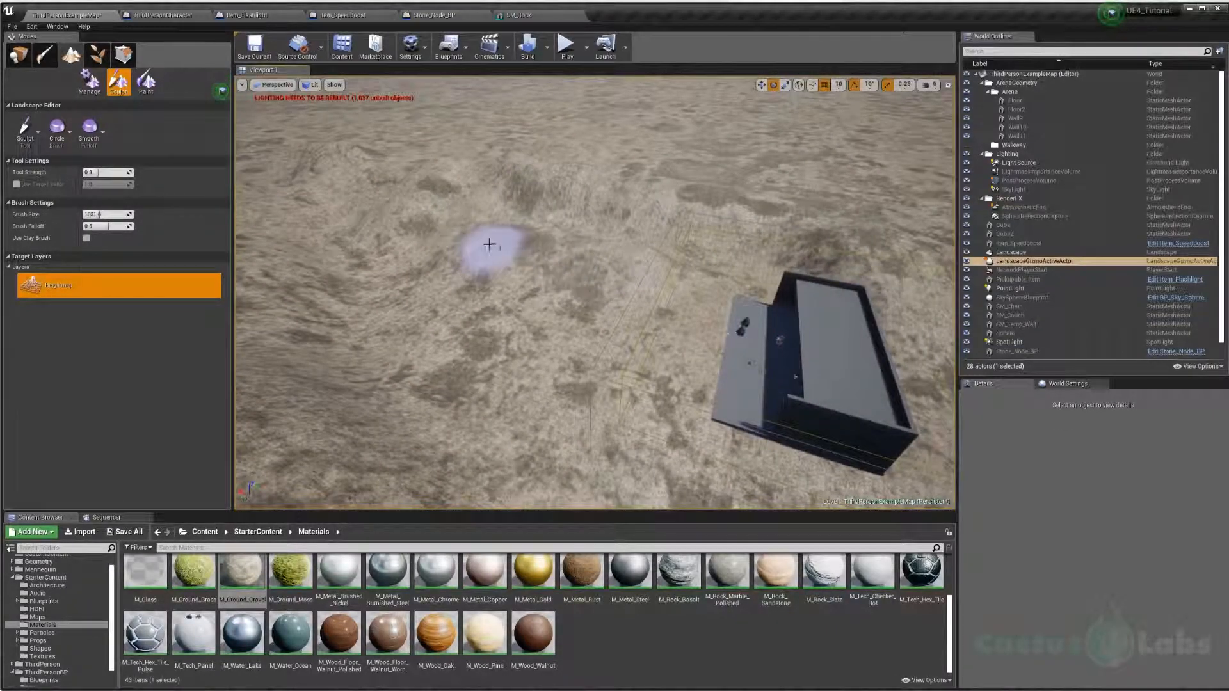
pyautogui.press('w')
pyautogui.moveTo(796, 262); pyautogui.dragTo(794, 253, button='right')
# - Switch to the Flatten tool with a strength of about 0.07 and level the top of the ridge
pyautogui.click(24, 131)
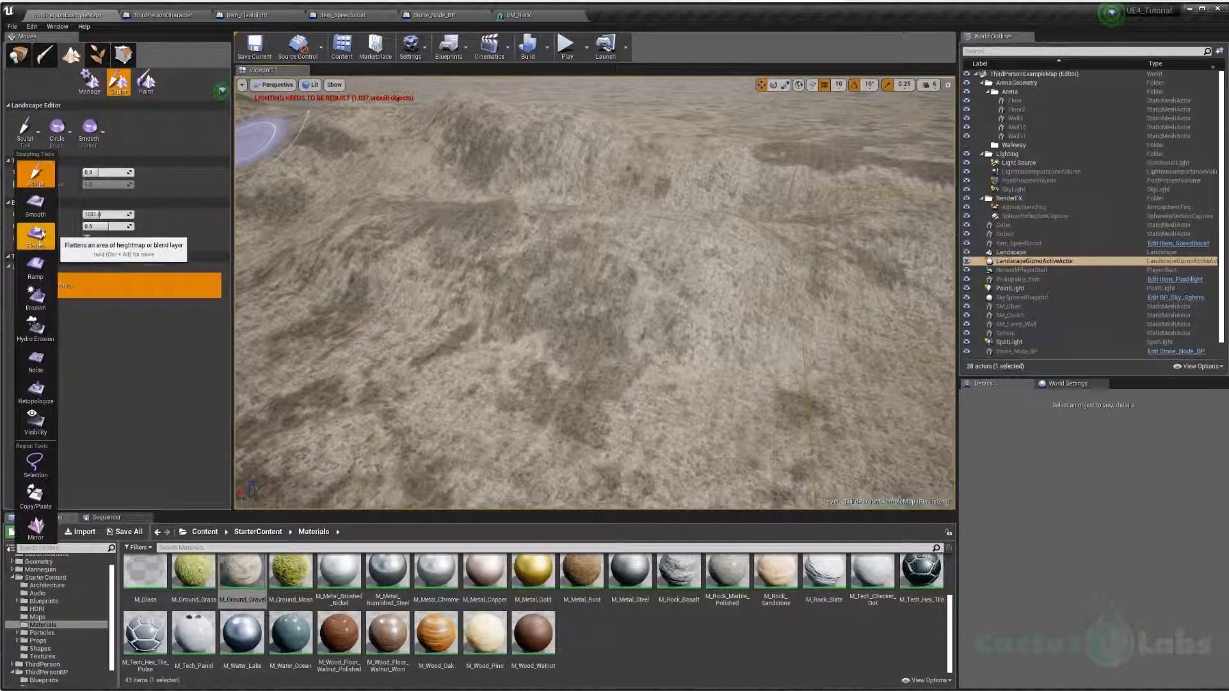
pyautogui.click(37, 246)
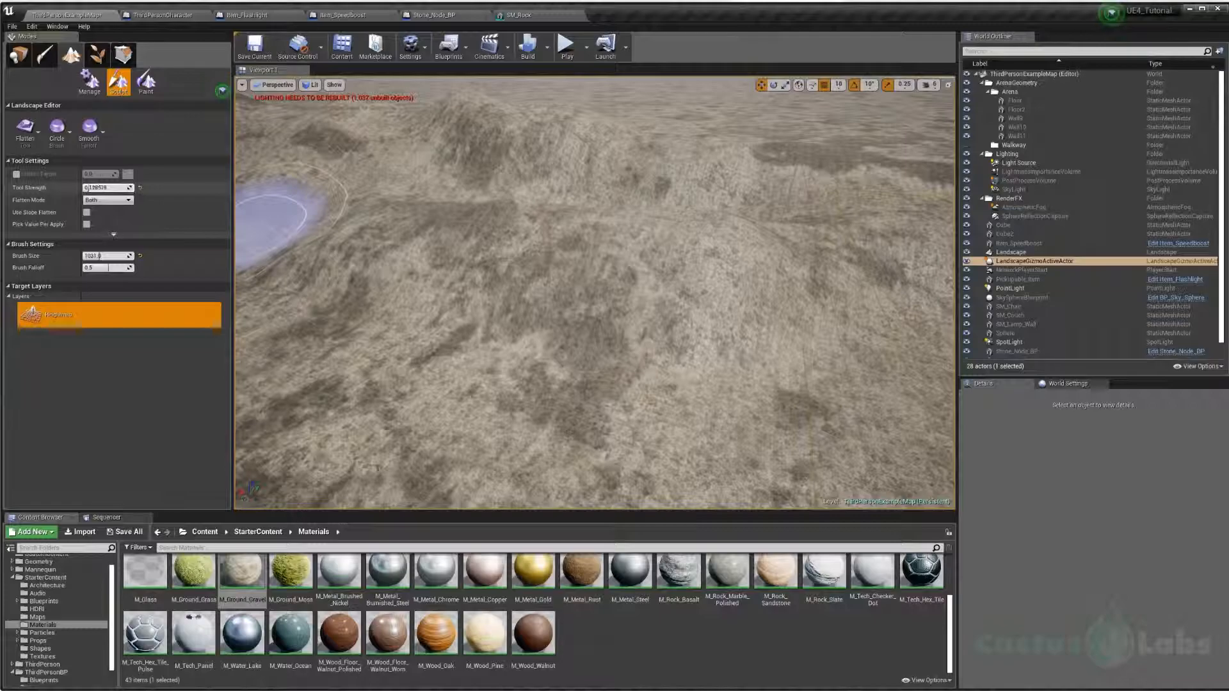
pyautogui.moveTo(89, 187); pyautogui.dragTo(86, 187)
pyautogui.moveTo(771, 255)
pyautogui.mouseDown(button='right')
pyautogui.moveTo(746, 205)
pyautogui.moveTo(778, 256)
pyautogui.moveTo(826, 266)
pyautogui.mouseUp(button='right')
pyautogui.moveTo(485, 260)
pyautogui.mouseDown(button='right')
pyautogui.moveTo(564, 211)
pyautogui.moveTo(646, 283)
pyautogui.moveTo(749, 327)
pyautogui.moveTo(759, 364)
pyautogui.moveTo(615, 359)
pyautogui.mouseUp(button='right')
pyautogui.moveTo(676, 282); pyautogui.dragTo(711, 352, button='right')
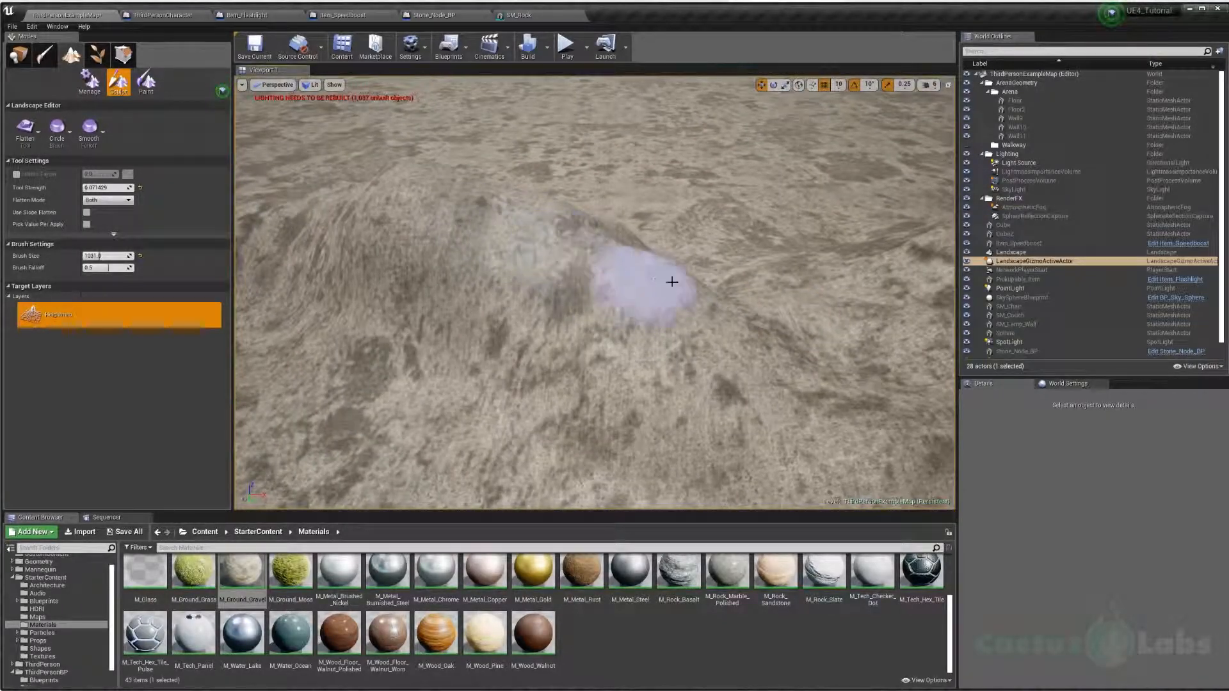
# - Flatten further stretches of the ridges surrounding the building with the low-strength Flatten tool
pyautogui.moveTo(660, 278); pyautogui.dragTo(640, 262, button='right')
pyautogui.moveTo(728, 298); pyautogui.dragTo(603, 274, button='right')
pyautogui.moveTo(666, 315); pyautogui.dragTo(609, 314, button='right')
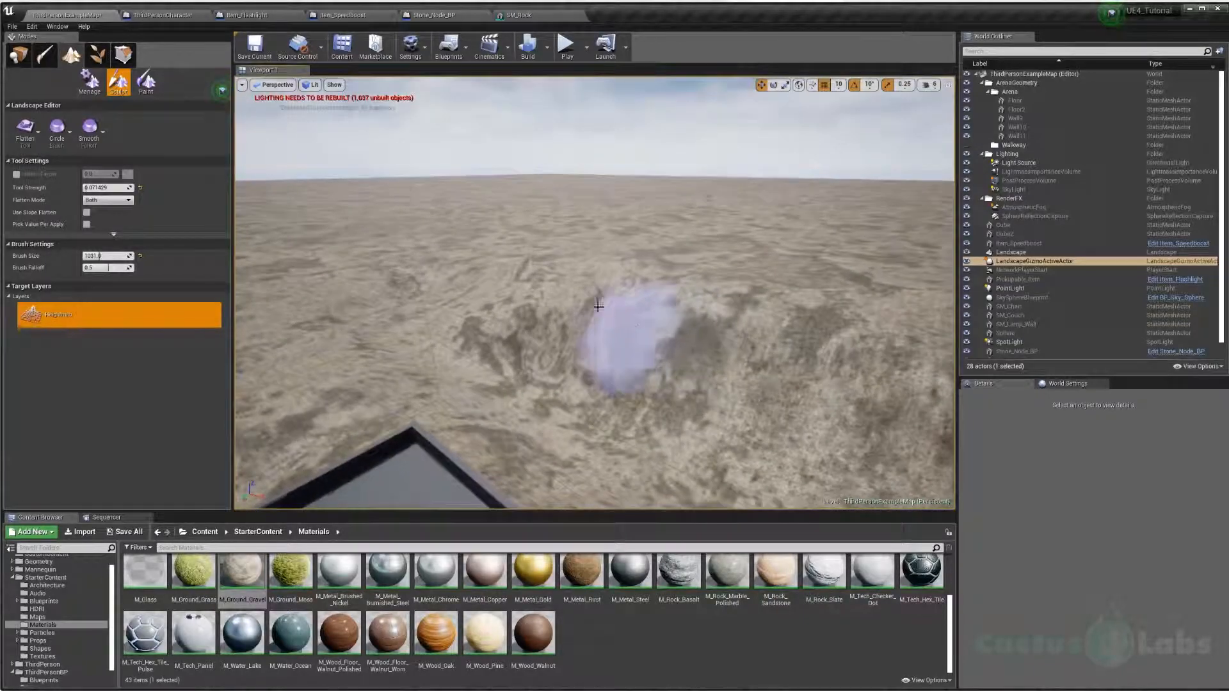
pyautogui.moveTo(674, 288); pyautogui.dragTo(614, 300, button='right')
pyautogui.moveTo(713, 318)
pyautogui.mouseDown(button='right')
pyautogui.moveTo(647, 359)
pyautogui.moveTo(570, 365)
pyautogui.moveTo(461, 301)
pyautogui.moveTo(448, 275)
pyautogui.moveTo(609, 239)
pyautogui.mouseUp(button='right')
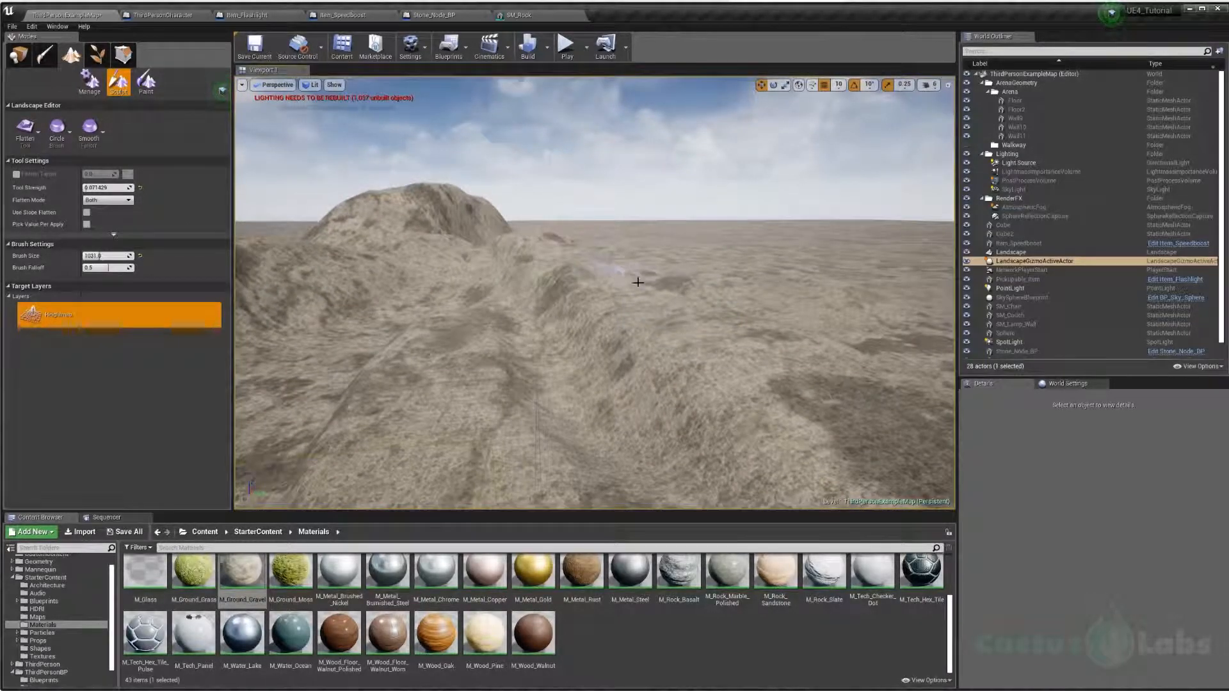
pyautogui.moveTo(719, 343); pyautogui.dragTo(723, 322, button='right')
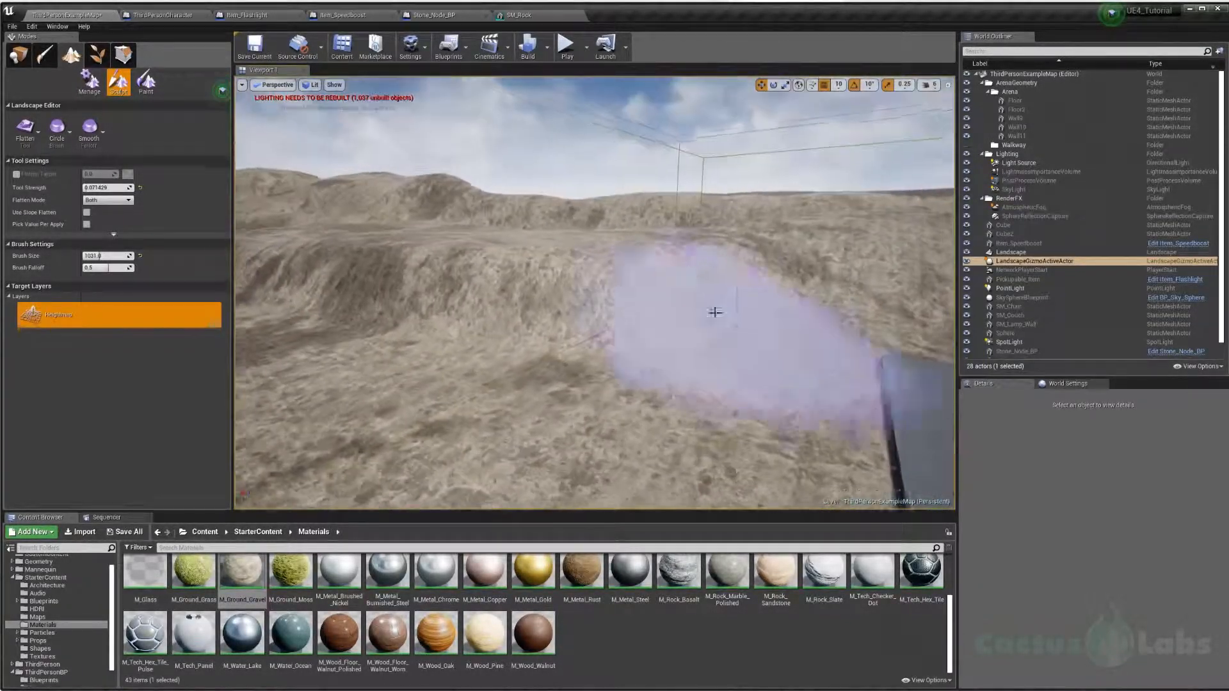
# - Play-test the level to view the sculpted hills from the character's position, and end the session
pyautogui.click(566, 45)
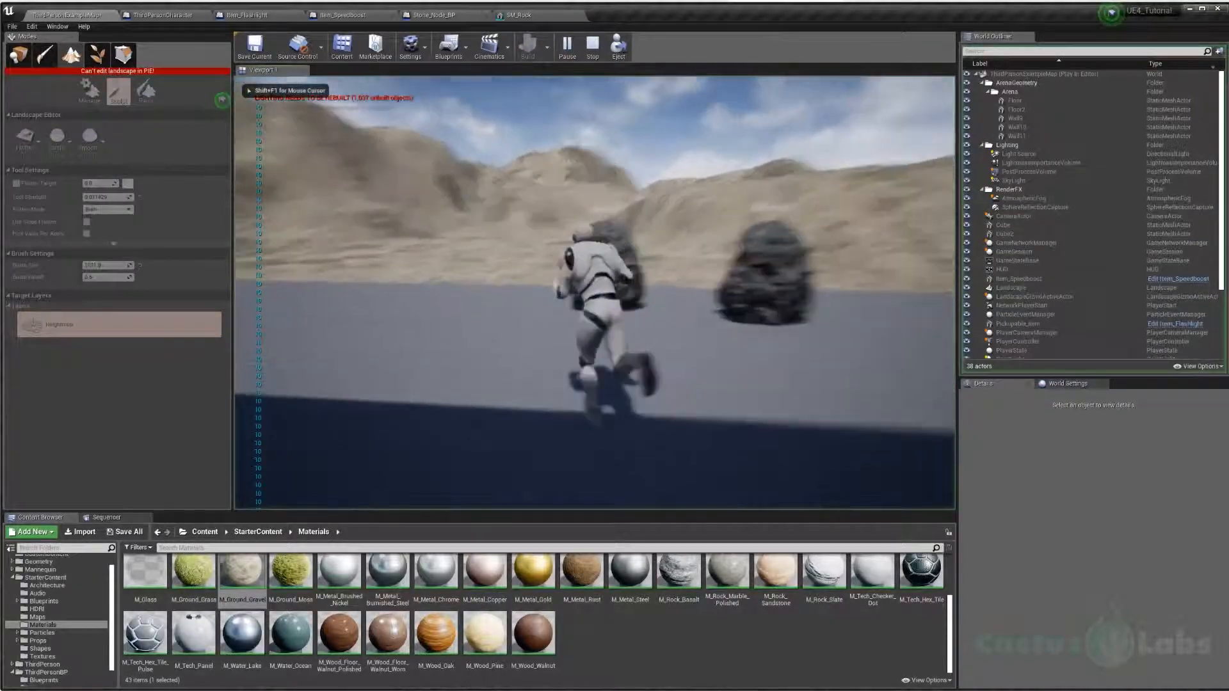
pyautogui.press('Escape')
pyautogui.moveTo(849, 275); pyautogui.dragTo(909, 279, button='right')
# - Return to Place mode and delete the two stone nodes standing on the building's platform
pyautogui.click(19, 55)
pyautogui.moveTo(487, 269); pyautogui.dragTo(445, 361, button='right')
pyautogui.click(676, 265)
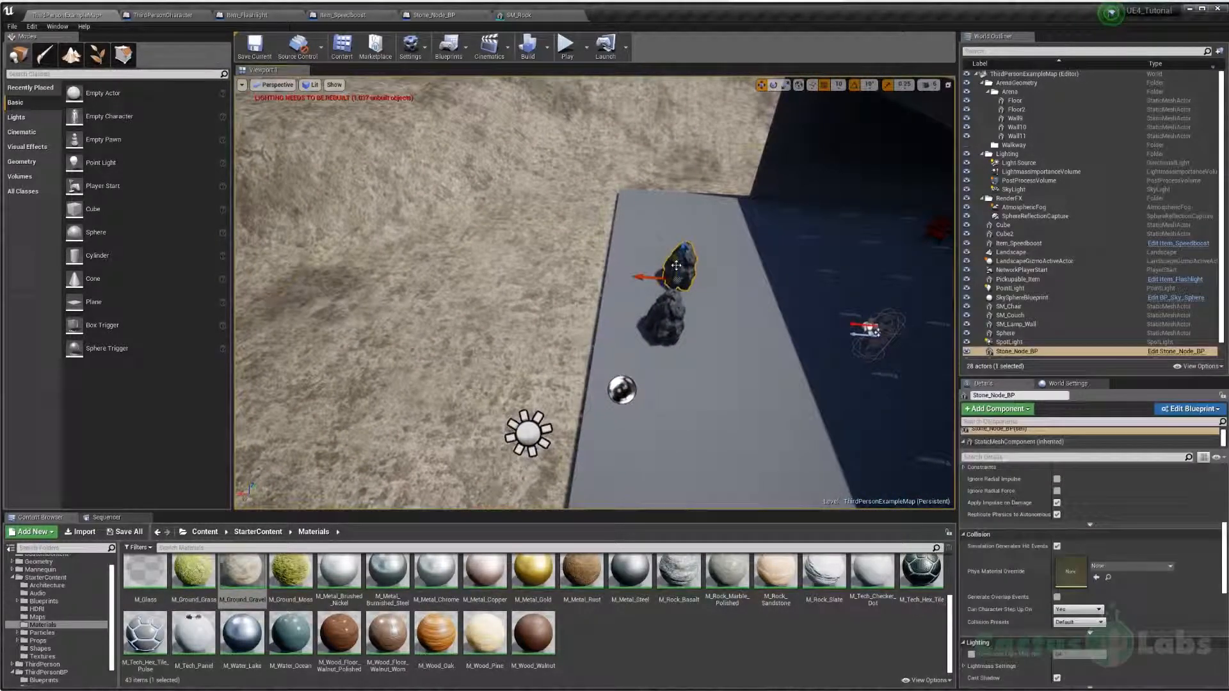
pyautogui.press('Delete')
# - Place a Stone_Node_BP from the ThirdPersonBP Blueprints folder on the sculpted terrain and rotate it
pyautogui.scroll(-2, 104, 585)
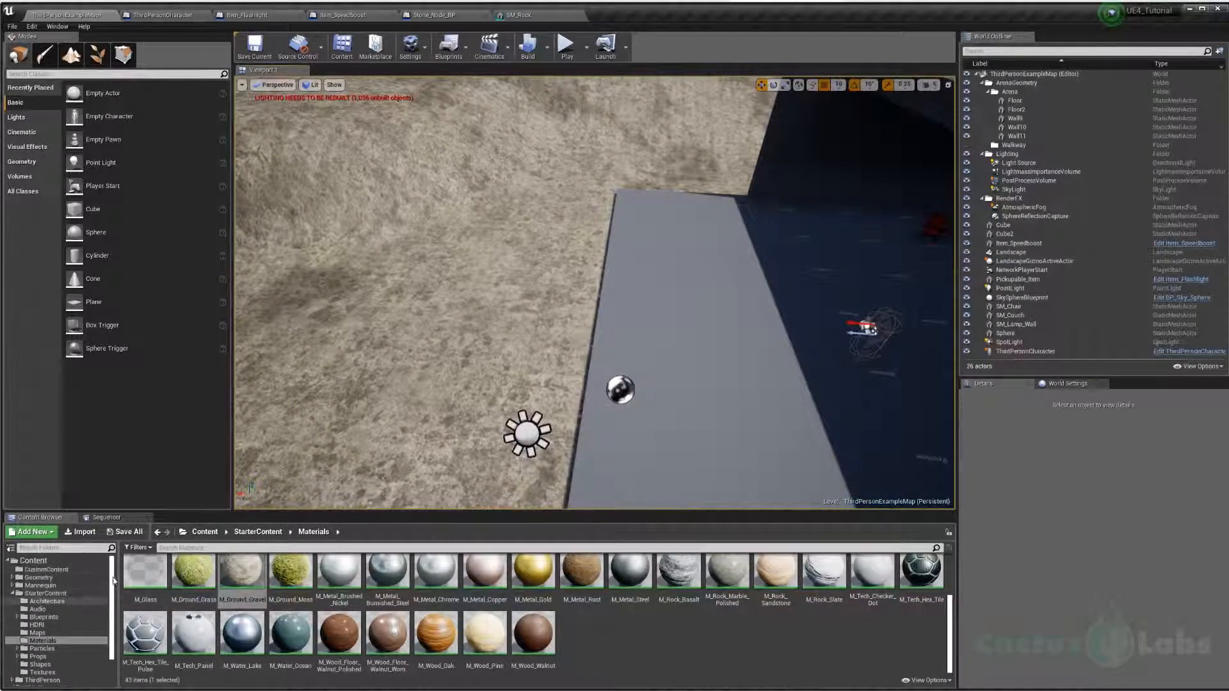
pyautogui.click(45, 653)
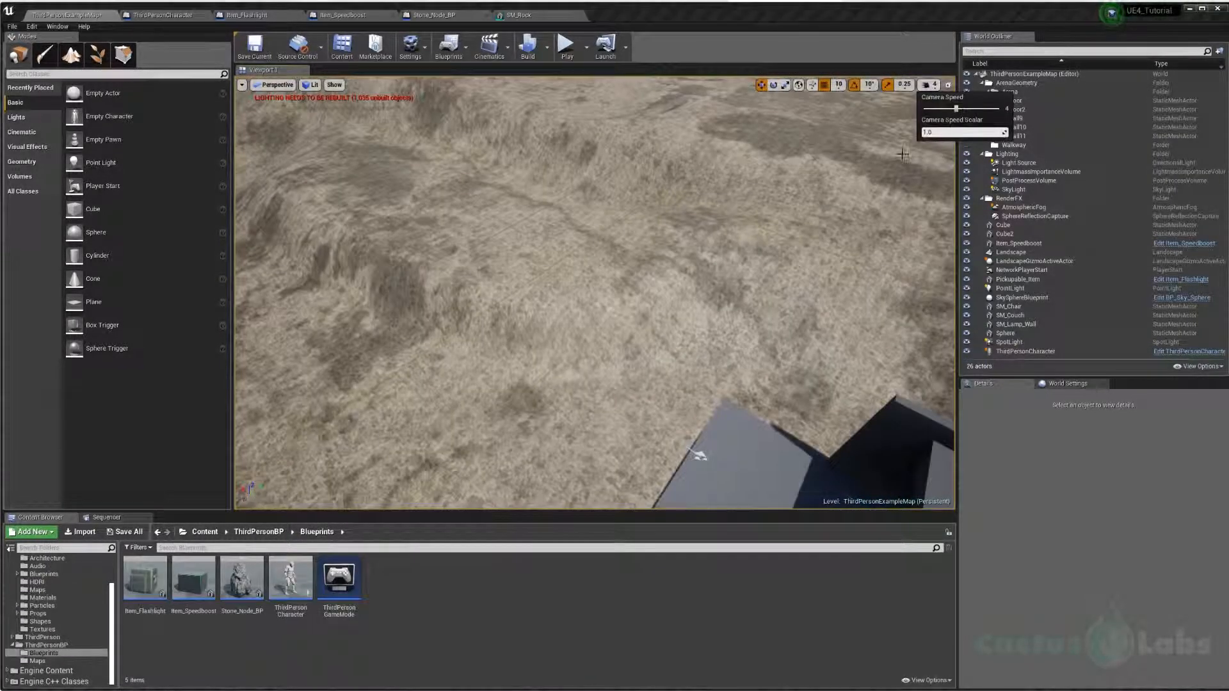
pyautogui.moveTo(698, 275); pyautogui.dragTo(637, 276, button='right')
pyautogui.moveTo(242, 583); pyautogui.dragTo(577, 320)
pyautogui.press('f')
pyautogui.press('e')
pyautogui.moveTo(516, 361); pyautogui.dragTo(618, 371)
pyautogui.moveTo(618, 371); pyautogui.dragTo(582, 410, button='right')
# - Duplicate the stone node to make a group of three iron ore rocks on the raised terrain
pyautogui.press('w')
pyautogui.moveTo(502, 281); pyautogui.dragTo(502, 314, button='right')
pyautogui.keyDown('alt'); pyautogui.moveTo(502, 282); pyautogui.dragTo(795, 259); pyautogui.keyUp('alt')
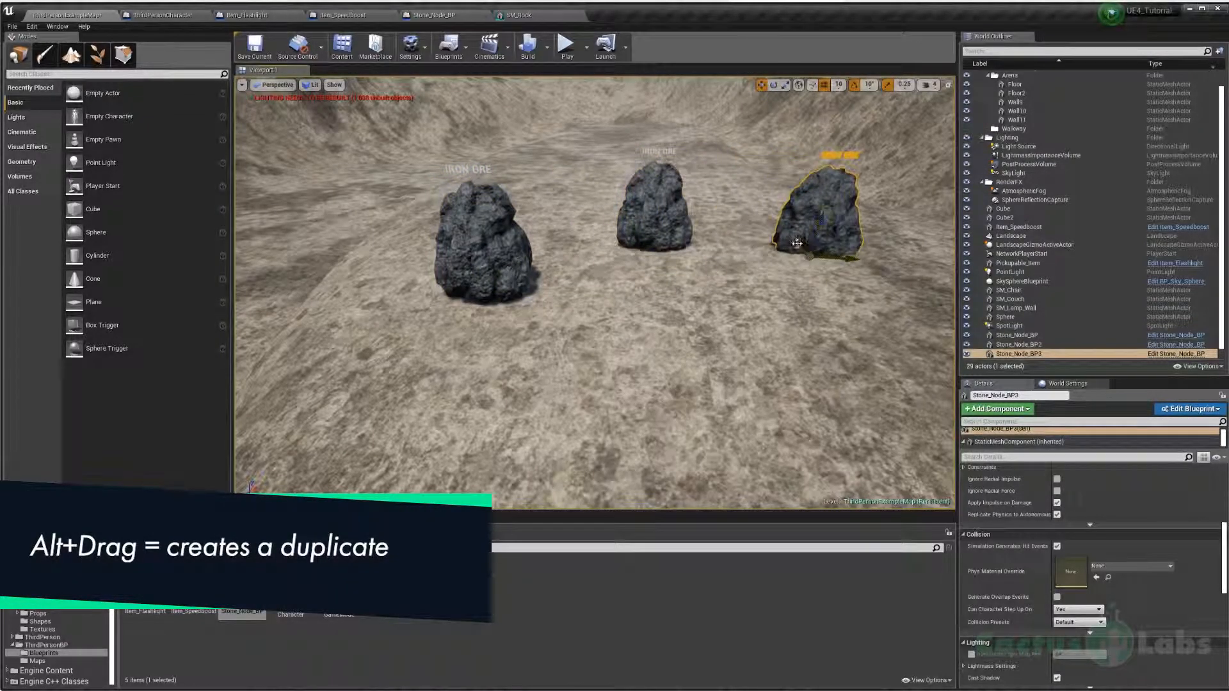
pyautogui.moveTo(842, 294)
pyautogui.mouseDown(button='right')
pyautogui.moveTo(896, 308)
pyautogui.moveTo(832, 272)
pyautogui.mouseUp(button='right')
pyautogui.click(589, 282)
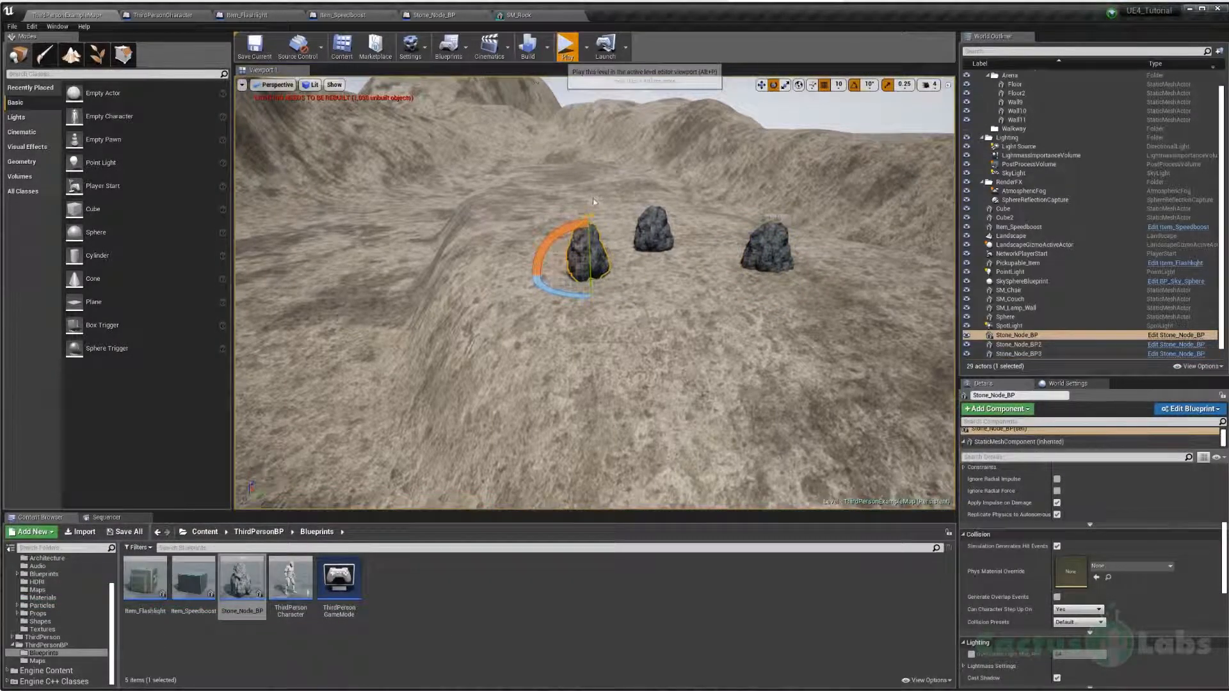
# - Play-test the level with the character running across the platform and terrain, and end the session
pyautogui.click(566, 45)
pyautogui.press('w')
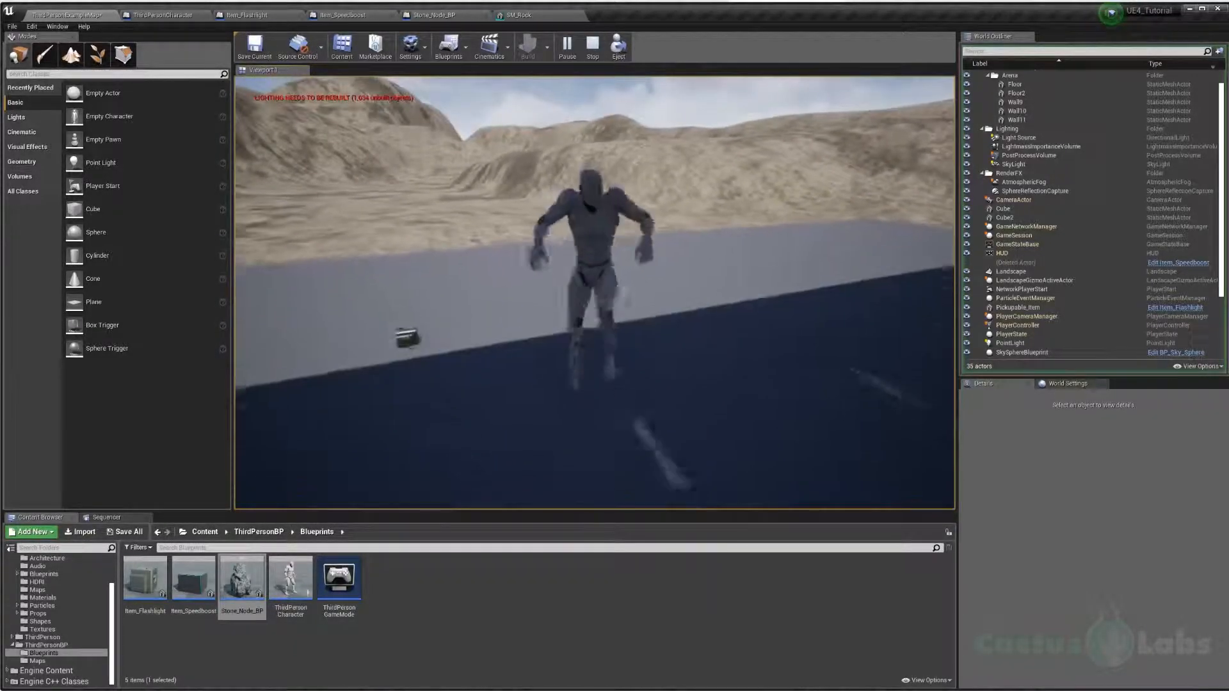
pyautogui.press('Escape')
# - Switch to Foliage mode and open the StarterContent Props folder
pyautogui.press('w')
pyautogui.moveTo(595, 292)
pyautogui.mouseDown(button='right')
pyautogui.moveTo(605, 259)
pyautogui.moveTo(590, 289)
pyautogui.mouseUp(button='right')
pyautogui.press('s')
pyautogui.press('w')
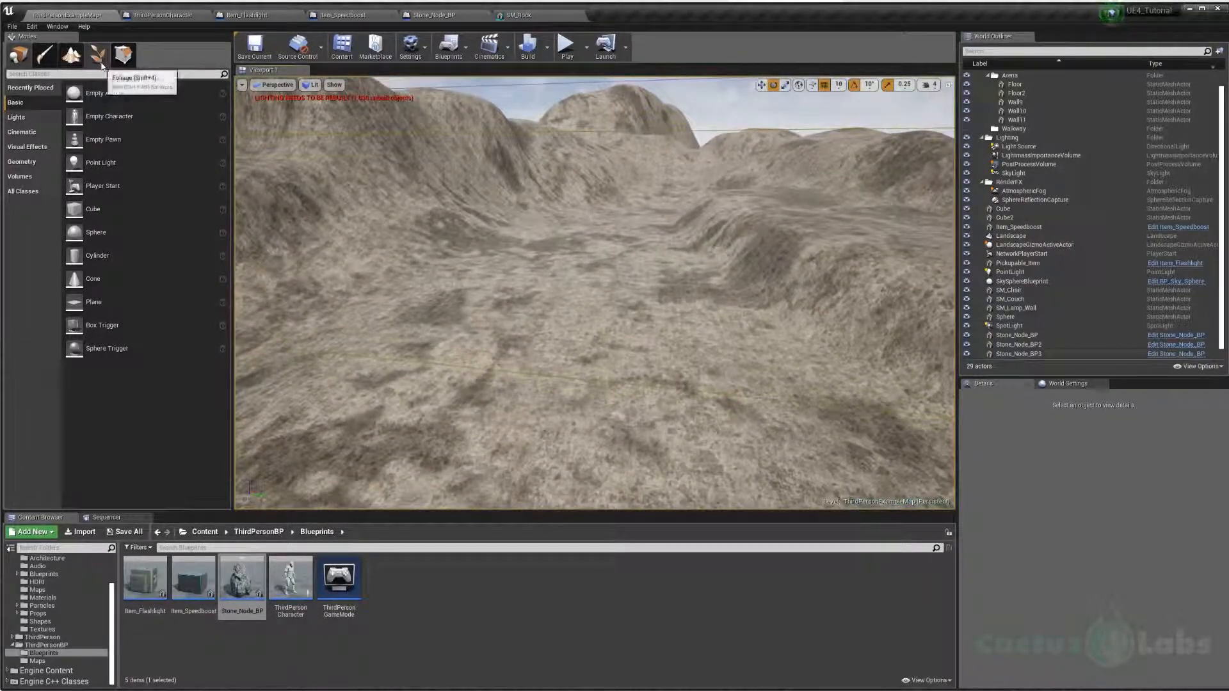
pyautogui.click(98, 56)
pyautogui.moveTo(303, 414); pyautogui.dragTo(308, 443, button='right')
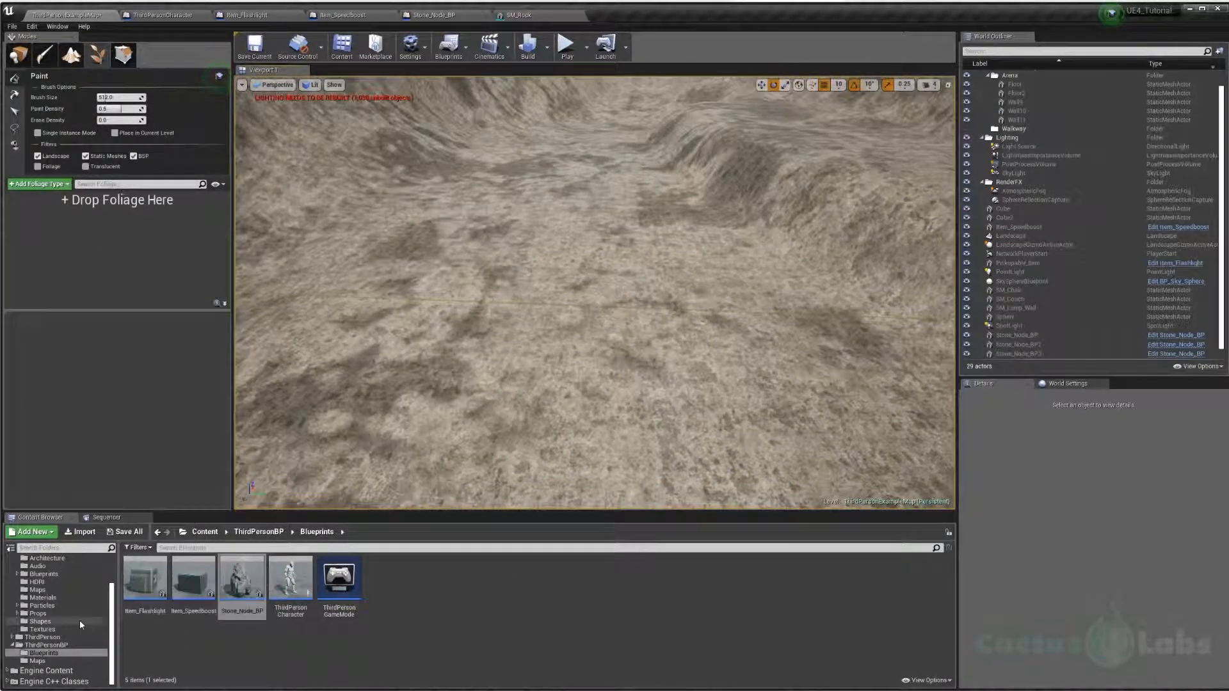
pyautogui.scroll(3, 79, 619)
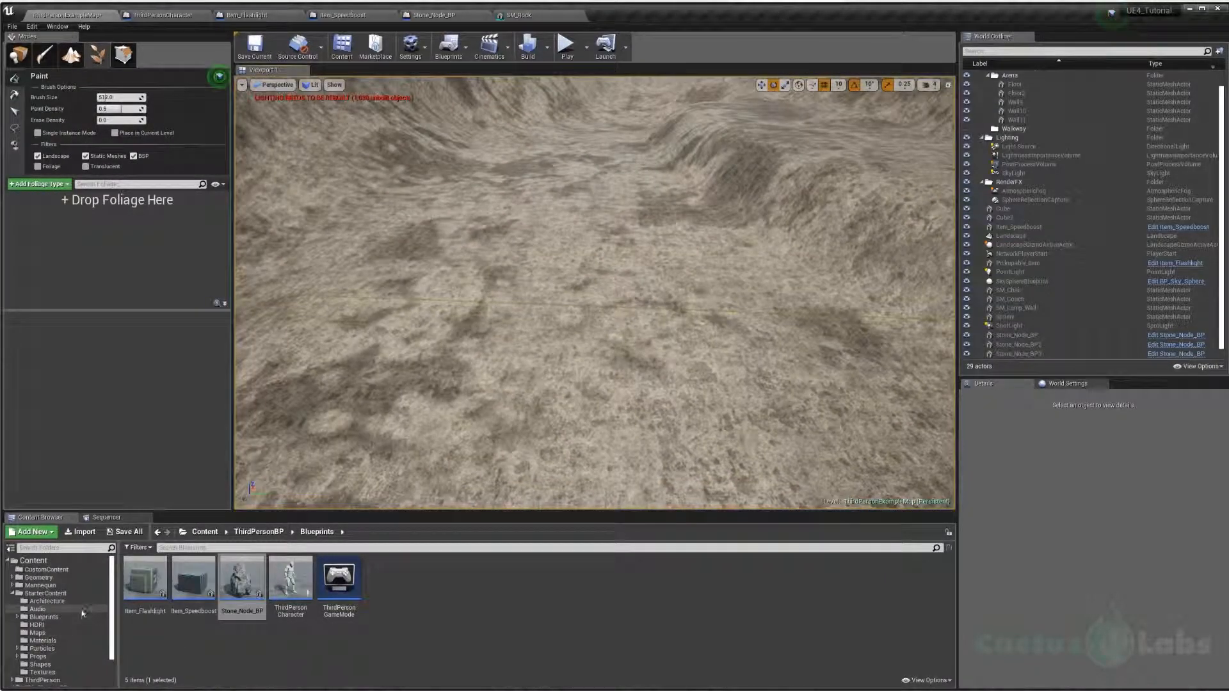
pyautogui.click(43, 658)
# - Open the SM_Bush static mesh to examine its shape and foliage, and return to the level
pyautogui.moveTo(520, 320)
pyautogui.mouseDown(button='right')
pyautogui.moveTo(646, 320)
pyautogui.moveTo(522, 315)
pyautogui.mouseUp(button='right')
pyautogui.press('s')
pyautogui.scroll(-1, 409, 620)
pyautogui.scroll(1, 452, 640)
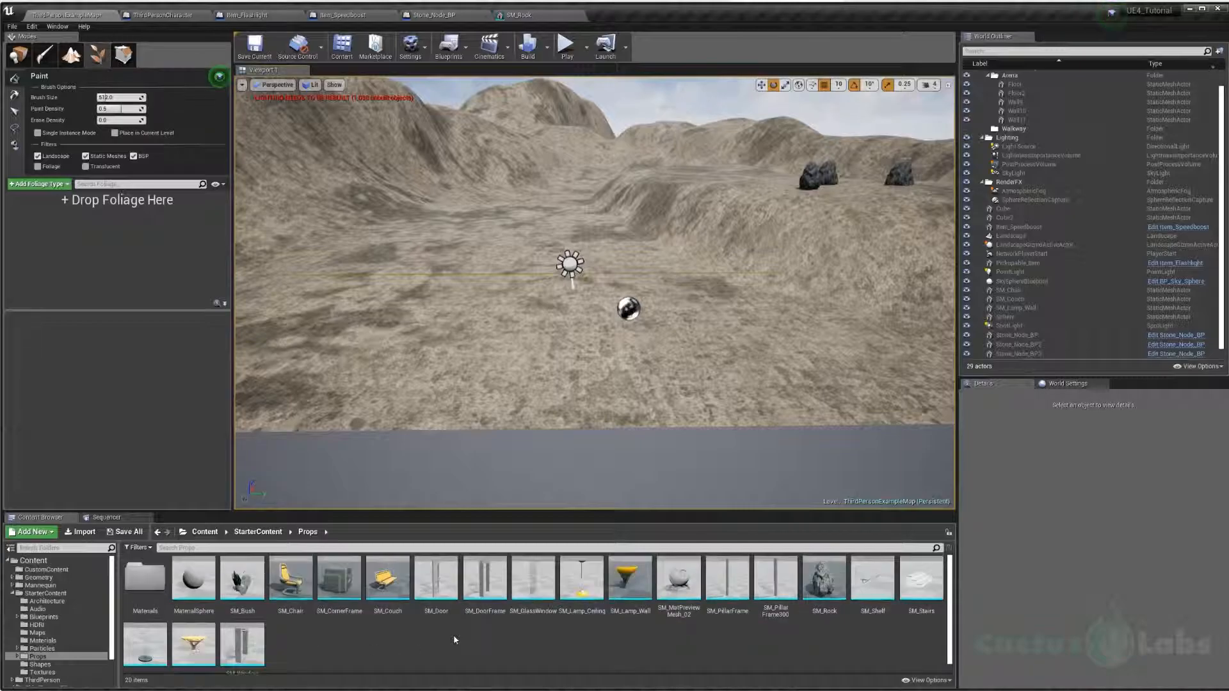
pyautogui.click(238, 586)
pyautogui.doubleClick(241, 586)
pyautogui.scroll(5, 461, 378)
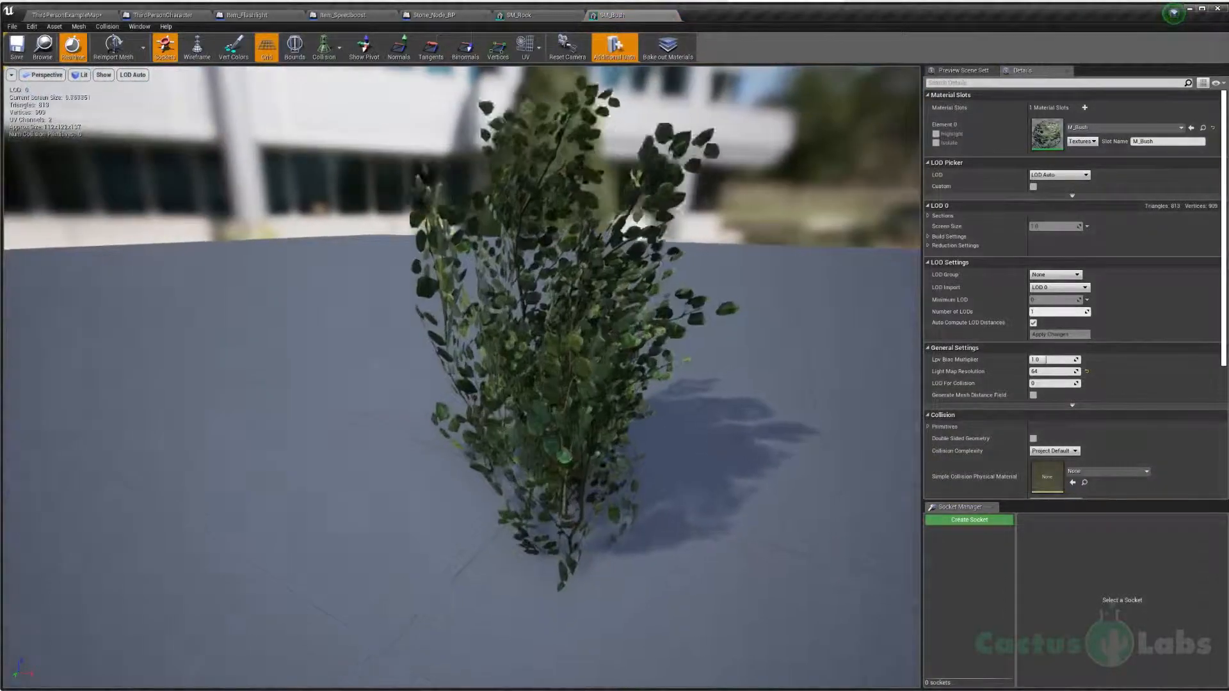
pyautogui.scroll(-3, 461, 378)
pyautogui.scroll(-2, 461, 378)
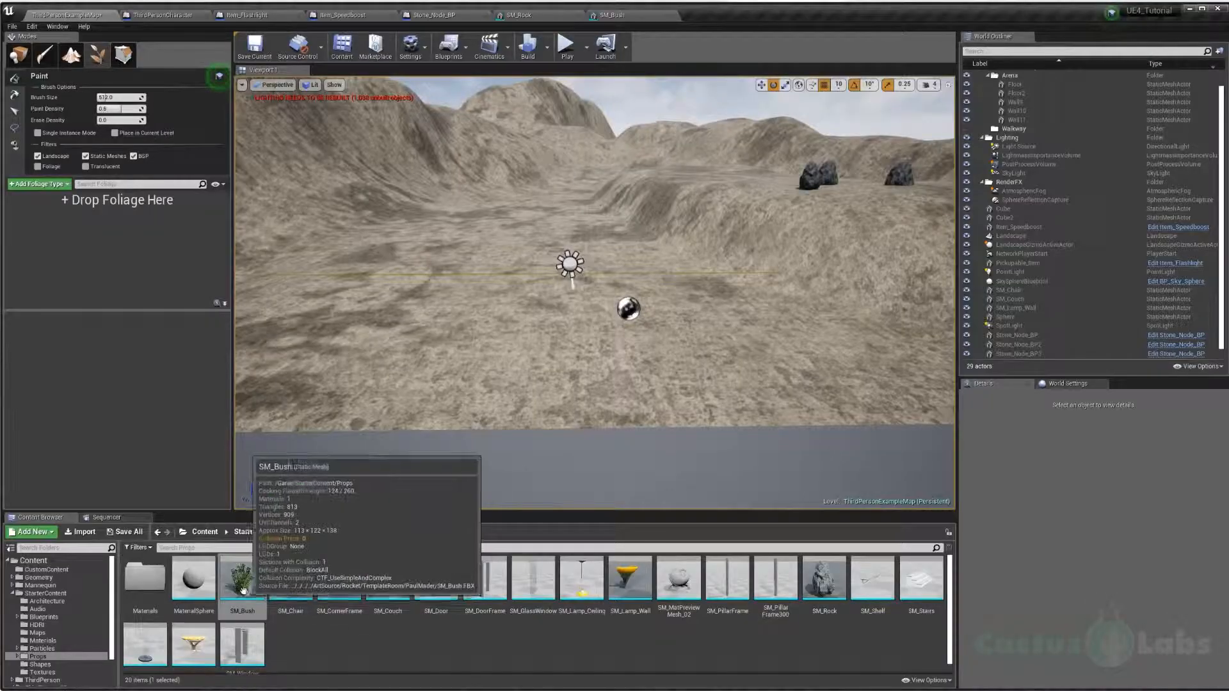
# - Add SM_Bush as a foliage type and paint bushes across the ground in front of the platform
pyautogui.moveTo(242, 448); pyautogui.dragTo(138, 281)
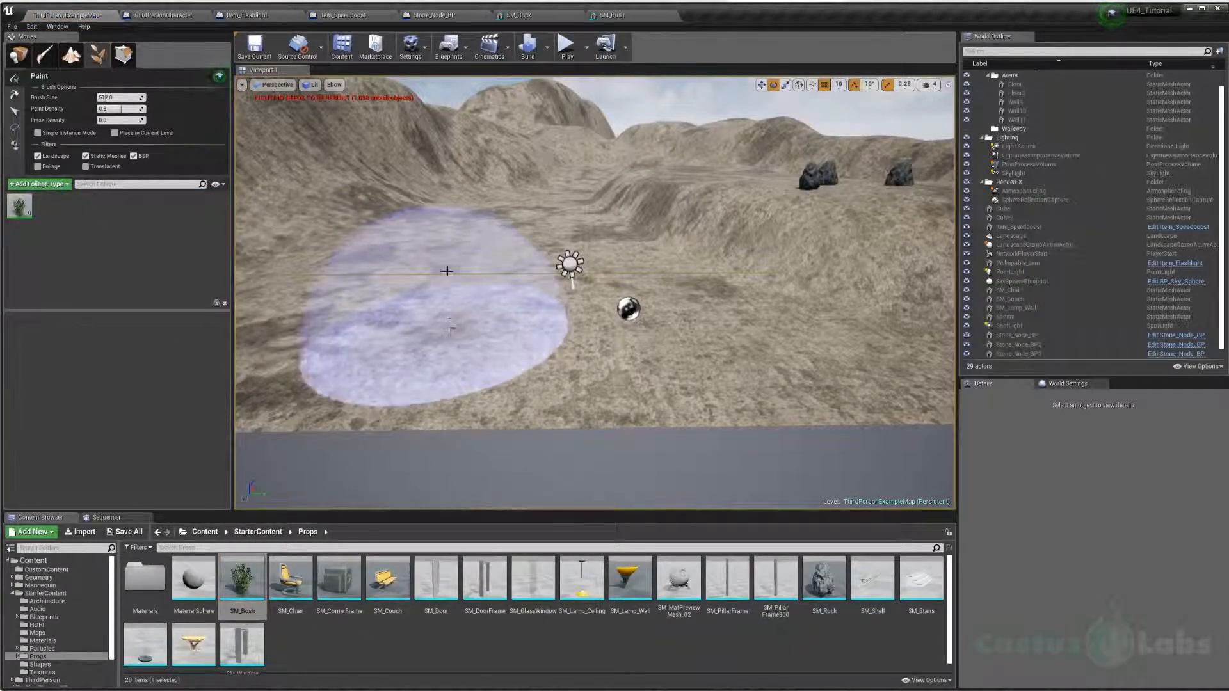
pyautogui.moveTo(588, 246)
pyautogui.mouseDown()
pyautogui.moveTo(467, 219)
pyautogui.moveTo(425, 329)
pyautogui.moveTo(786, 338)
pyautogui.mouseUp()
pyautogui.moveTo(786, 338)
pyautogui.mouseDown(button='right')
pyautogui.moveTo(711, 368)
pyautogui.moveTo(768, 352)
pyautogui.moveTo(720, 384)
pyautogui.mouseUp(button='right')
pyautogui.press('w')
pyautogui.press('s')
# - Play-test the level by running and jumping toward the painted bushes, and end the session
pyautogui.click(566, 45)
pyautogui.press('w')
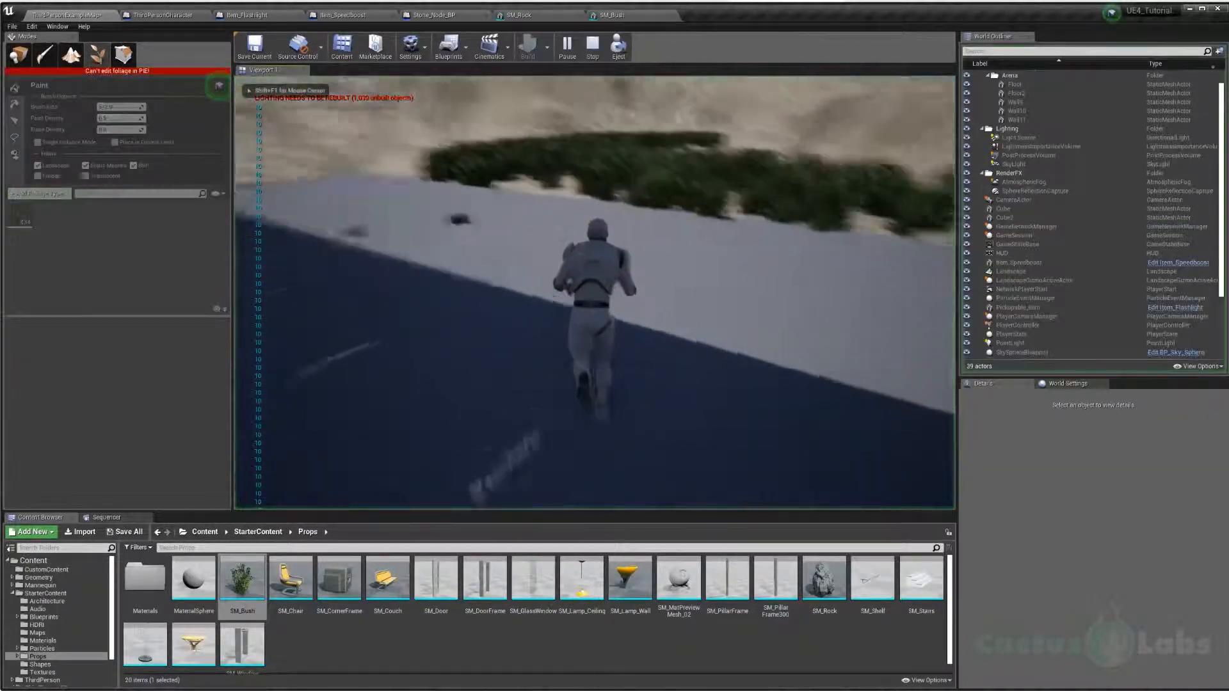
pyautogui.press('space')
pyautogui.press('Escape')
# - Undo the dense bush painting in front of the platform
pyautogui.press('s')
pyautogui.moveTo(672, 308); pyautogui.dragTo(680, 268, button='right')
pyautogui.hotkey('ctrl', 'z')
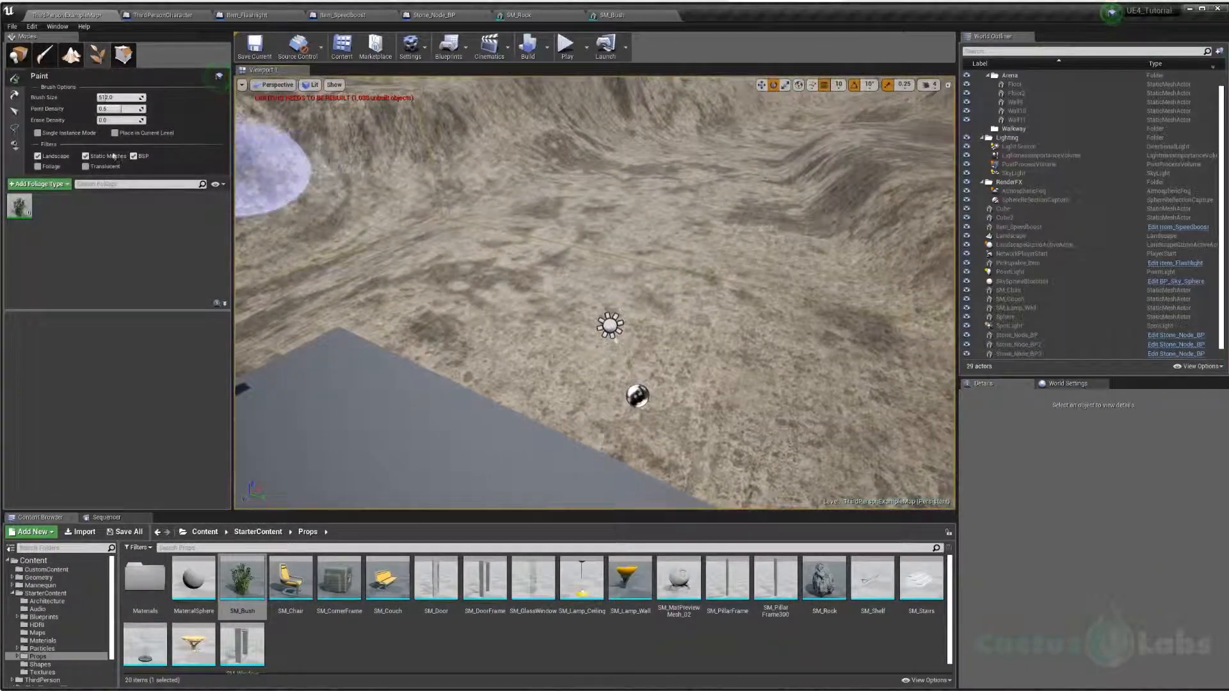
# - Set the painting density of the SM_Bush foliage type to 15
pyautogui.click(18, 217)
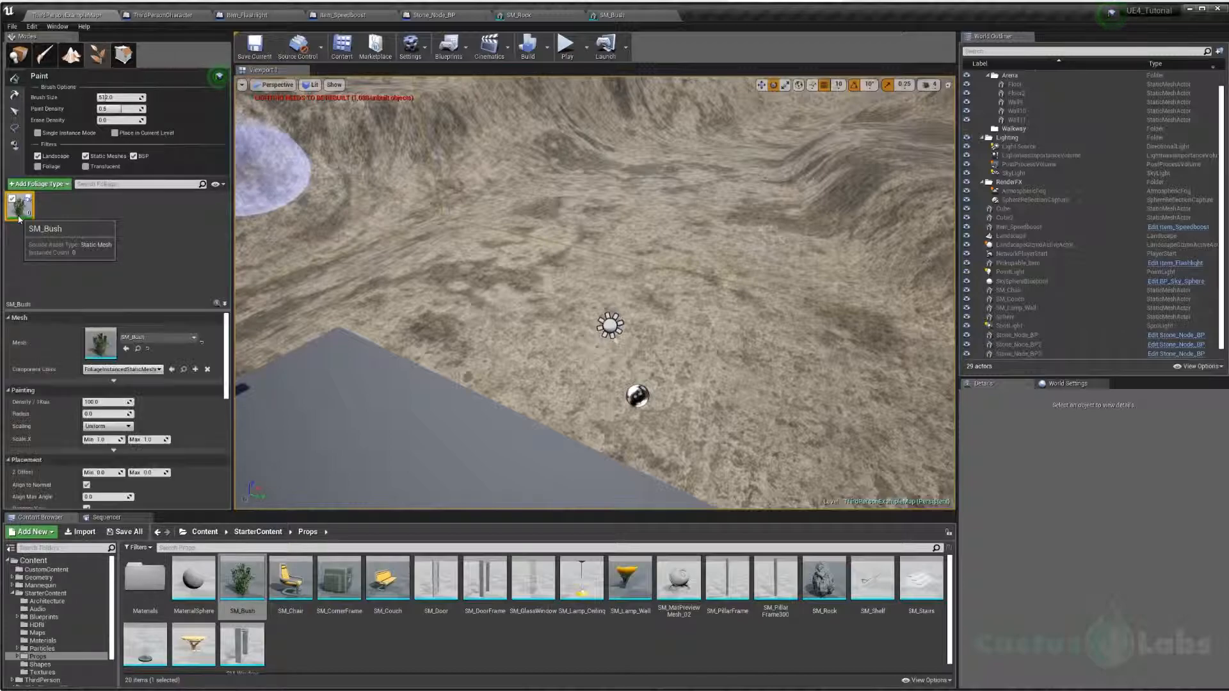
pyautogui.click(109, 403)
pyautogui.press('BackSpace')
pyautogui.write('10')
pyautogui.press('BackSpace')
pyautogui.press('BackSpace')
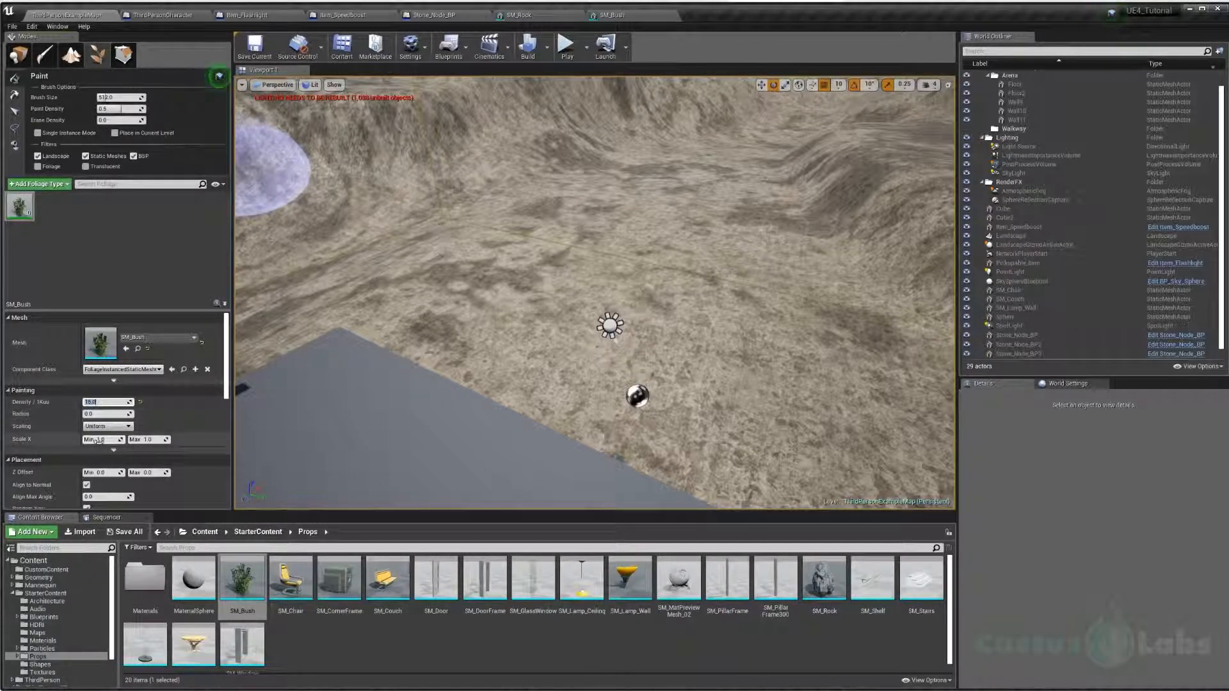
pyautogui.write('15')
# - Paint a sparser test patch of bushes beside the platform and undo it
pyautogui.click(490, 288)
pyautogui.moveTo(490, 288)
pyautogui.mouseDown()
pyautogui.moveTo(770, 356)
pyautogui.moveTo(600, 322)
pyautogui.mouseUp()
pyautogui.press('w')
pyautogui.moveTo(600, 322); pyautogui.dragTo(600, 322, button='right')
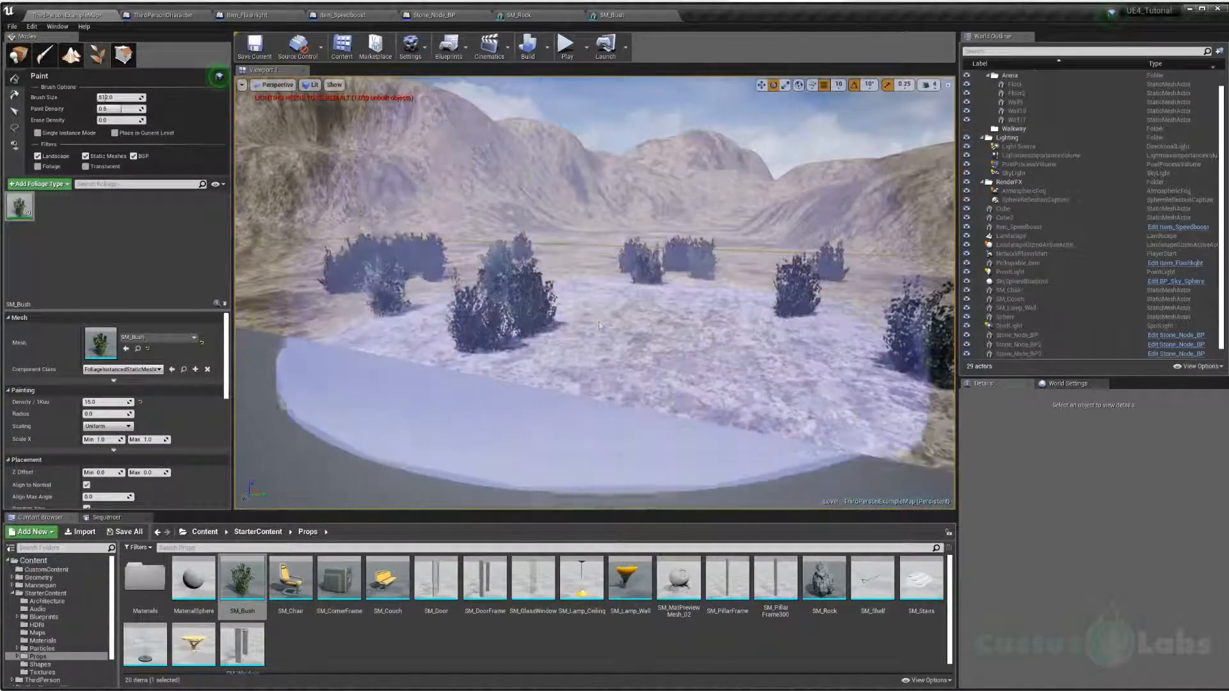
pyautogui.hotkey('ctrl', 'z')
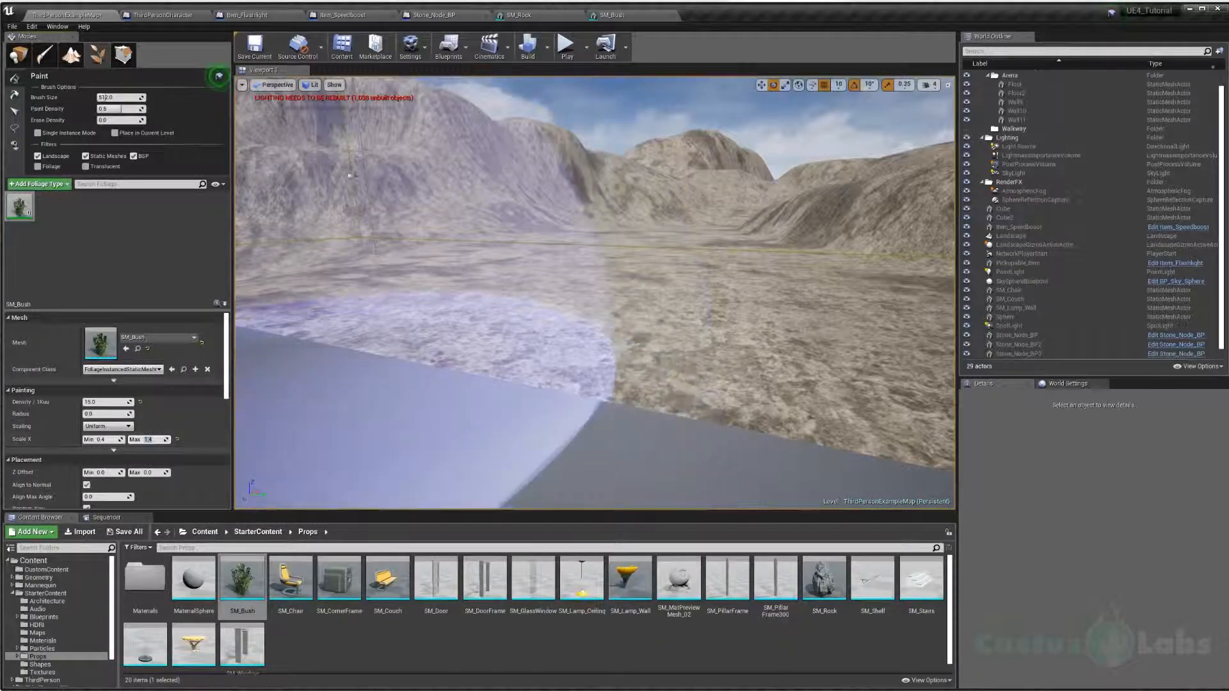
# - Paint a stroke of sparse SM_Bush foliage across the gravel ground beyond the platform and save the level
pyautogui.moveTo(525, 209)
pyautogui.mouseDown(button='right')
pyautogui.moveTo(512, 243)
pyautogui.moveTo(457, 250)
pyautogui.mouseUp(button='right')
pyautogui.moveTo(457, 250)
pyautogui.mouseDown()
pyautogui.moveTo(590, 263)
pyautogui.moveTo(794, 310)
pyautogui.mouseUp()
pyautogui.moveTo(794, 311); pyautogui.dragTo(534, 253, button='right')
pyautogui.moveTo(452, 243); pyautogui.dragTo(397, 238, button='right')
pyautogui.moveTo(496, 248); pyautogui.dragTo(509, 251, button='right')
pyautogui.hotkey('ctrl', 's')
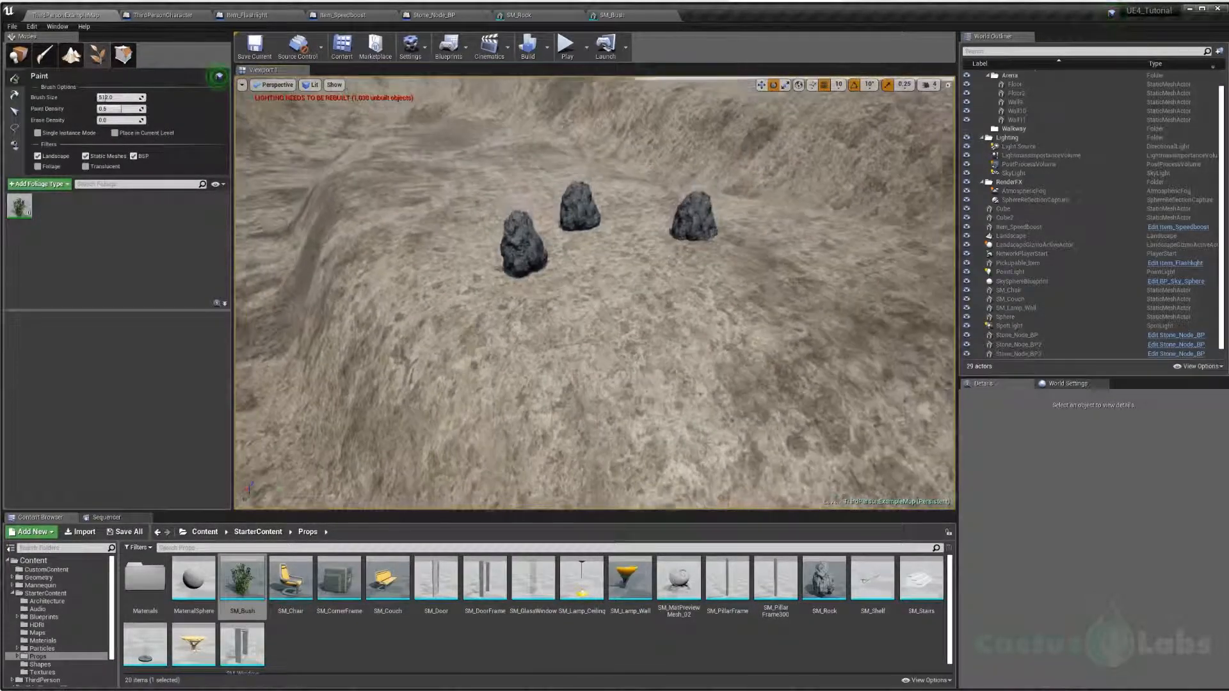
# - Reduce the foliage brush size to 262 and paint bushes across the terrace around the three stone nodes
pyautogui.moveTo(497, 157); pyautogui.dragTo(542, 169, button='right')
pyautogui.keyDown('ctrl'); pyautogui.scroll(-4, 625, 230); pyautogui.keyUp('ctrl')
pyautogui.keyDown('ctrl'); pyautogui.scroll(-6, 343, 190); pyautogui.keyUp('ctrl')
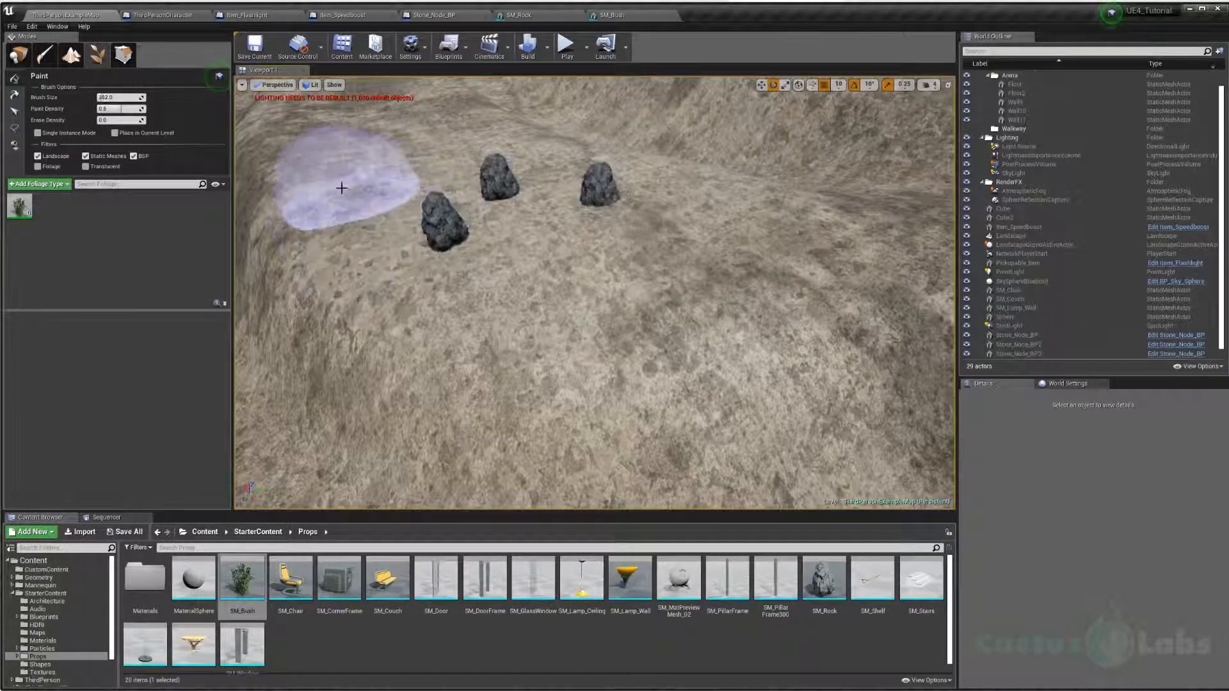
pyautogui.moveTo(504, 242)
pyautogui.mouseDown(button='right')
pyautogui.moveTo(477, 227)
pyautogui.moveTo(470, 241)
pyautogui.moveTo(504, 242)
pyautogui.mouseUp(button='right')
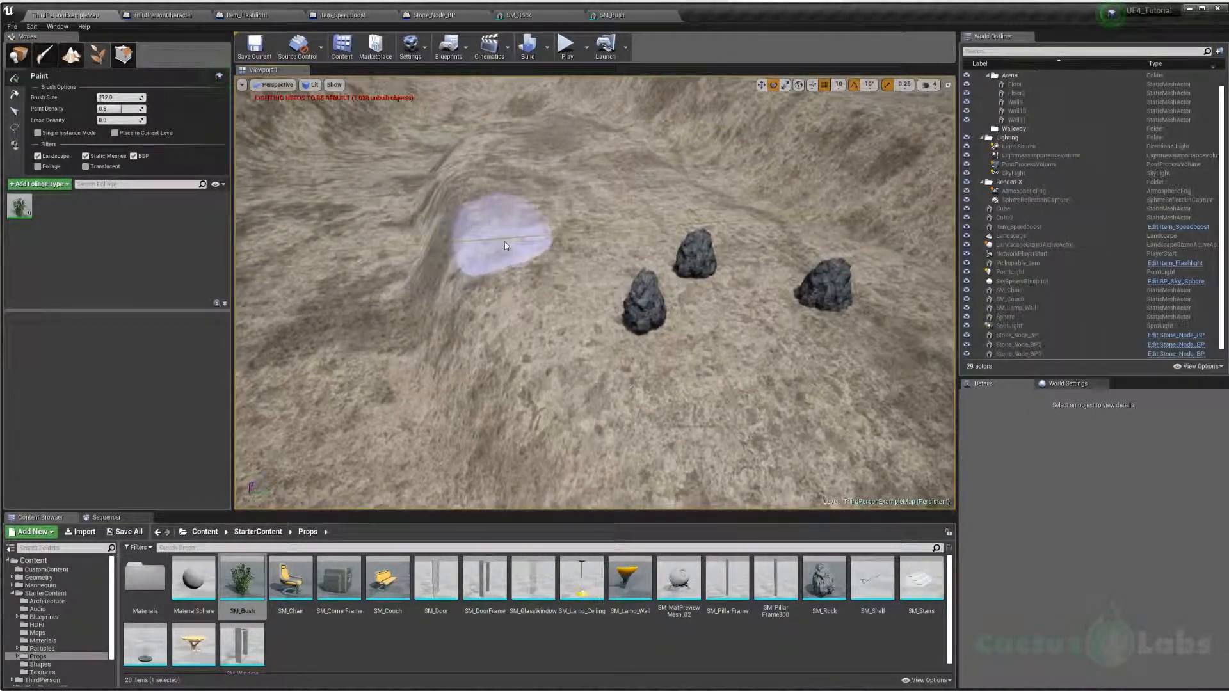
pyautogui.moveTo(505, 245)
pyautogui.mouseDown()
pyautogui.moveTo(493, 242)
pyautogui.moveTo(489, 143)
pyautogui.moveTo(515, 286)
pyautogui.moveTo(570, 363)
pyautogui.mouseUp()
pyautogui.moveTo(570, 363)
pyautogui.mouseDown(button='right')
pyautogui.moveTo(595, 377)
pyautogui.moveTo(570, 362)
pyautogui.mouseUp(button='right')
pyautogui.moveTo(563, 360)
pyautogui.mouseDown()
pyautogui.moveTo(655, 332)
pyautogui.moveTo(621, 332)
pyautogui.mouseUp()
pyautogui.moveTo(621, 333)
pyautogui.mouseDown(button='right')
pyautogui.moveTo(679, 327)
pyautogui.moveTo(551, 333)
pyautogui.mouseUp(button='right')
pyautogui.moveTo(549, 333); pyautogui.dragTo(594, 325)
pyautogui.moveTo(594, 325)
pyautogui.mouseDown(button='right')
pyautogui.moveTo(525, 313)
pyautogui.moveTo(592, 320)
pyautogui.mouseUp(button='right')
# - Extend the bush painting along the upper edge of the sculpted terrace
pyautogui.moveTo(598, 173)
pyautogui.mouseDown()
pyautogui.moveTo(557, 142)
pyautogui.moveTo(601, 222)
pyautogui.mouseUp()
pyautogui.moveTo(601, 222); pyautogui.dragTo(618, 235, button='right')
pyautogui.moveTo(580, 211)
pyautogui.mouseDown()
pyautogui.moveTo(535, 194)
pyautogui.moveTo(680, 296)
pyautogui.mouseUp()
pyautogui.moveTo(680, 296)
pyautogui.mouseDown(button='right')
pyautogui.moveTo(423, 289)
pyautogui.moveTo(391, 247)
pyautogui.moveTo(429, 250)
pyautogui.mouseUp(button='right')
pyautogui.moveTo(538, 234); pyautogui.dragTo(669, 263)
pyautogui.moveTo(669, 264); pyautogui.dragTo(570, 258, button='right')
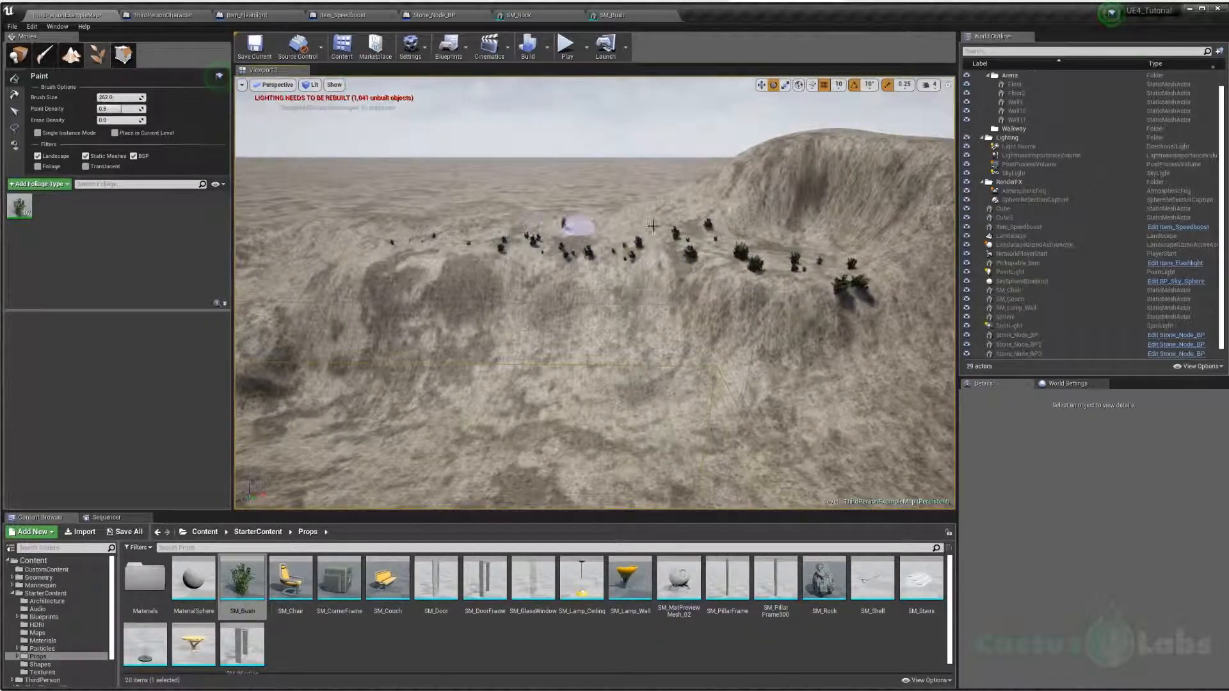
# - Paint bushes along the far ridge and across the valley floor at the foot of the hills
pyautogui.moveTo(545, 219); pyautogui.dragTo(453, 215)
pyautogui.moveTo(423, 263); pyautogui.dragTo(749, 374, button='right')
pyautogui.moveTo(673, 324)
pyautogui.mouseDown(button='right')
pyautogui.moveTo(857, 253)
pyautogui.moveTo(650, 322)
pyautogui.mouseUp(button='right')
pyautogui.moveTo(453, 317); pyautogui.dragTo(555, 287)
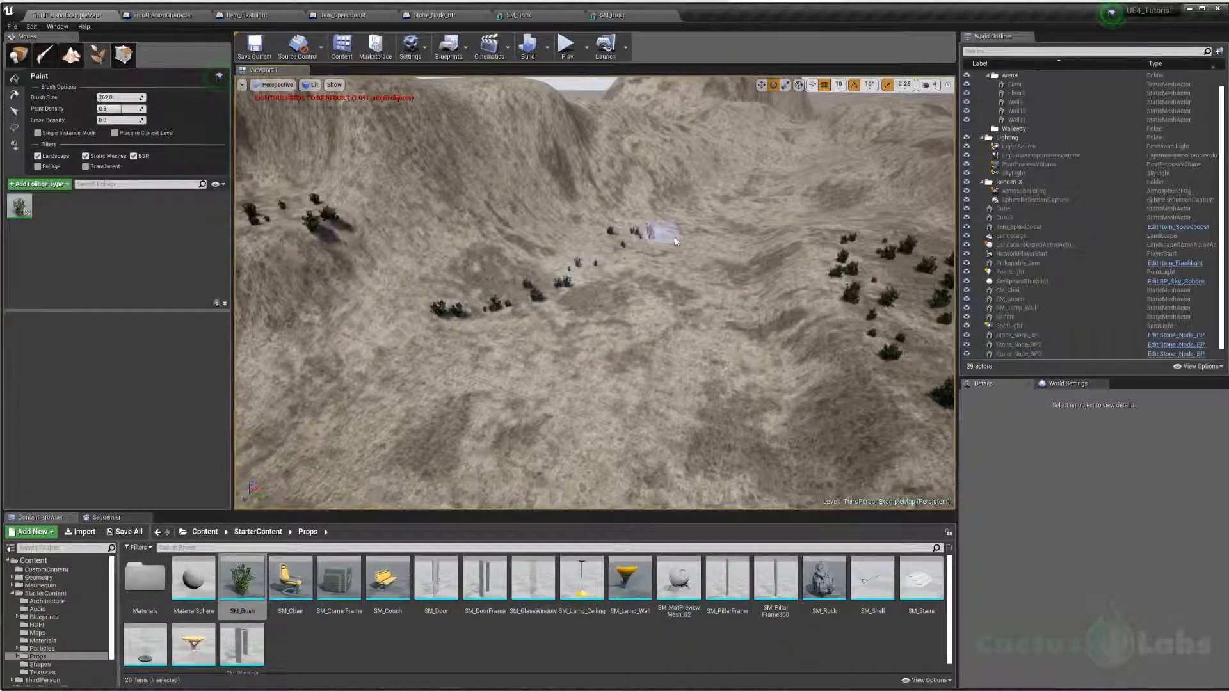
pyautogui.moveTo(722, 275)
pyautogui.mouseDown()
pyautogui.moveTo(697, 265)
pyautogui.moveTo(617, 289)
pyautogui.moveTo(703, 318)
pyautogui.moveTo(731, 362)
pyautogui.mouseUp()
pyautogui.moveTo(731, 362)
pyautogui.mouseDown(button='right')
pyautogui.moveTo(410, 378)
pyautogui.moveTo(426, 376)
pyautogui.mouseUp(button='right')
pyautogui.click(629, 312)
# - Fill the valley between the hills with several more strokes of scattered bushes
pyautogui.moveTo(624, 312); pyautogui.dragTo(762, 352, button='right')
pyautogui.moveTo(538, 272); pyautogui.dragTo(602, 291, button='right')
pyautogui.moveTo(582, 279); pyautogui.dragTo(667, 321)
pyautogui.moveTo(667, 321)
pyautogui.mouseDown(button='right')
pyautogui.moveTo(722, 417)
pyautogui.moveTo(688, 486)
pyautogui.moveTo(668, 178)
pyautogui.mouseUp(button='right')
pyautogui.moveTo(629, 221); pyautogui.dragTo(733, 237)
pyautogui.moveTo(623, 210); pyautogui.dragTo(802, 204)
pyautogui.moveTo(803, 204)
pyautogui.mouseDown(button='right')
pyautogui.moveTo(864, 275)
pyautogui.moveTo(842, 254)
pyautogui.mouseUp(button='right')
# - Paint the remaining bare slopes and the ground near the building with scattered bushes
pyautogui.moveTo(708, 252); pyautogui.dragTo(596, 378)
pyautogui.moveTo(596, 378)
pyautogui.mouseDown(button='right')
pyautogui.moveTo(678, 384)
pyautogui.moveTo(778, 297)
pyautogui.mouseUp(button='right')
pyautogui.moveTo(568, 293); pyautogui.dragTo(681, 323)
pyautogui.moveTo(682, 322)
pyautogui.mouseDown(button='right')
pyautogui.moveTo(737, 301)
pyautogui.moveTo(813, 304)
pyautogui.mouseUp(button='right')
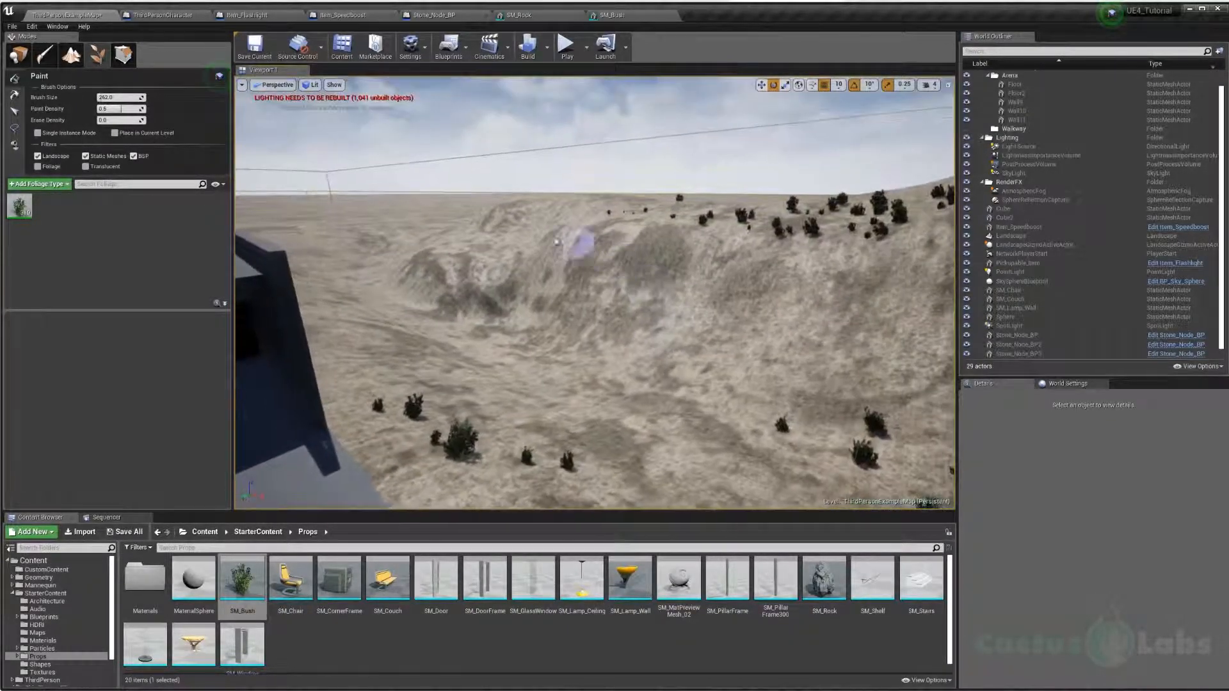
pyautogui.moveTo(578, 204); pyautogui.dragTo(698, 249, button='right')
pyautogui.moveTo(551, 291)
pyautogui.mouseDown()
pyautogui.moveTo(601, 297)
pyautogui.moveTo(665, 269)
pyautogui.mouseUp()
pyautogui.moveTo(665, 269)
pyautogui.mouseDown(button='right')
pyautogui.moveTo(672, 327)
pyautogui.moveTo(653, 346)
pyautogui.mouseUp(button='right')
pyautogui.moveTo(666, 271); pyautogui.dragTo(596, 306)
pyautogui.moveTo(597, 306); pyautogui.dragTo(691, 282, button='right')
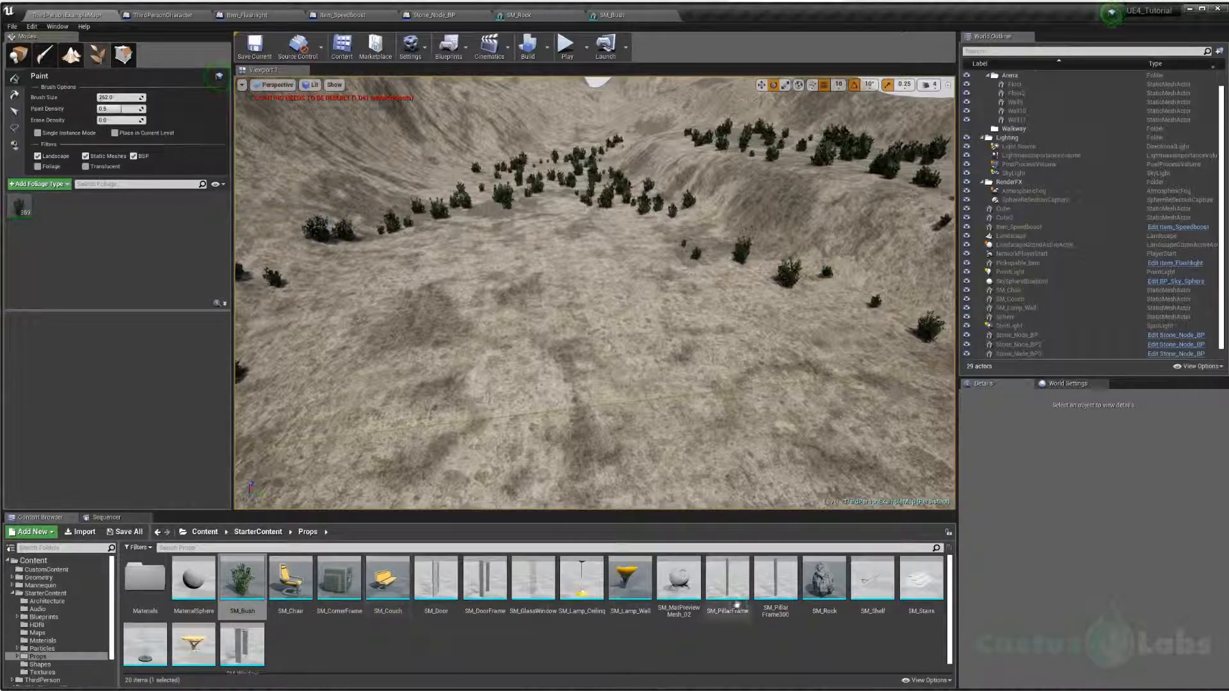
# - Add the SM_Rock mesh as a second foliage type and select it for painting
pyautogui.moveTo(824, 580); pyautogui.dragTo(118, 247)
pyautogui.click(46, 216)
# - Paint a test line of rocks across the valley floor and undo it
pyautogui.moveTo(399, 220)
pyautogui.mouseDown(button='right')
pyautogui.moveTo(400, 192)
pyautogui.moveTo(410, 256)
pyautogui.moveTo(359, 298)
pyautogui.mouseUp(button='right')
pyautogui.moveTo(330, 307)
pyautogui.mouseDown()
pyautogui.moveTo(751, 274)
pyautogui.moveTo(735, 309)
pyautogui.mouseUp()
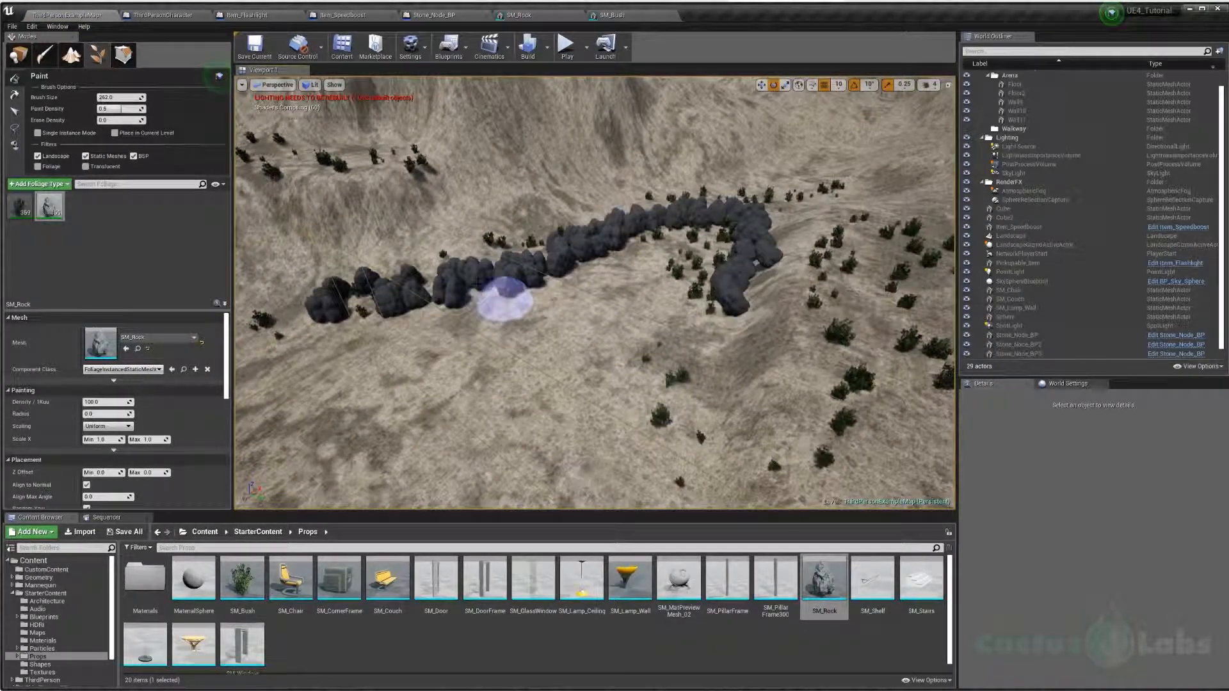
pyautogui.hotkey('ctrl', 'z')
# - Set the SM_Rock foliage density to 3 and scale range to 0.1–0.4, and turn off Random Yaw
pyautogui.click(94, 402)
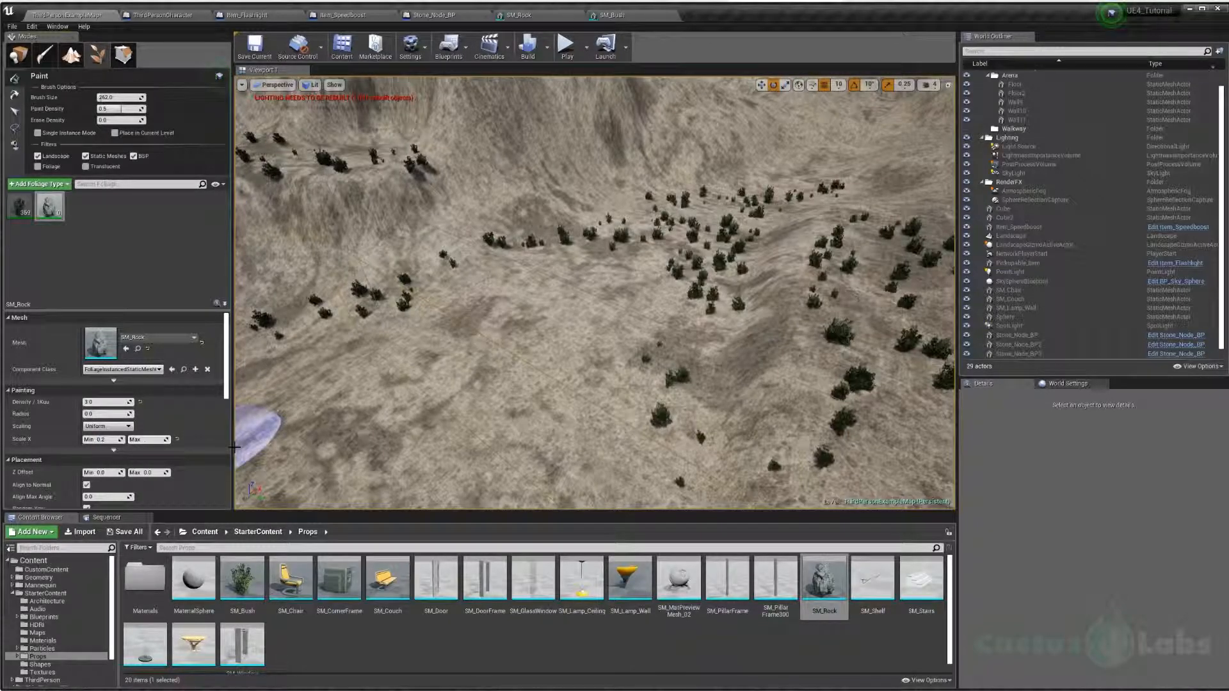
pyautogui.write('1')
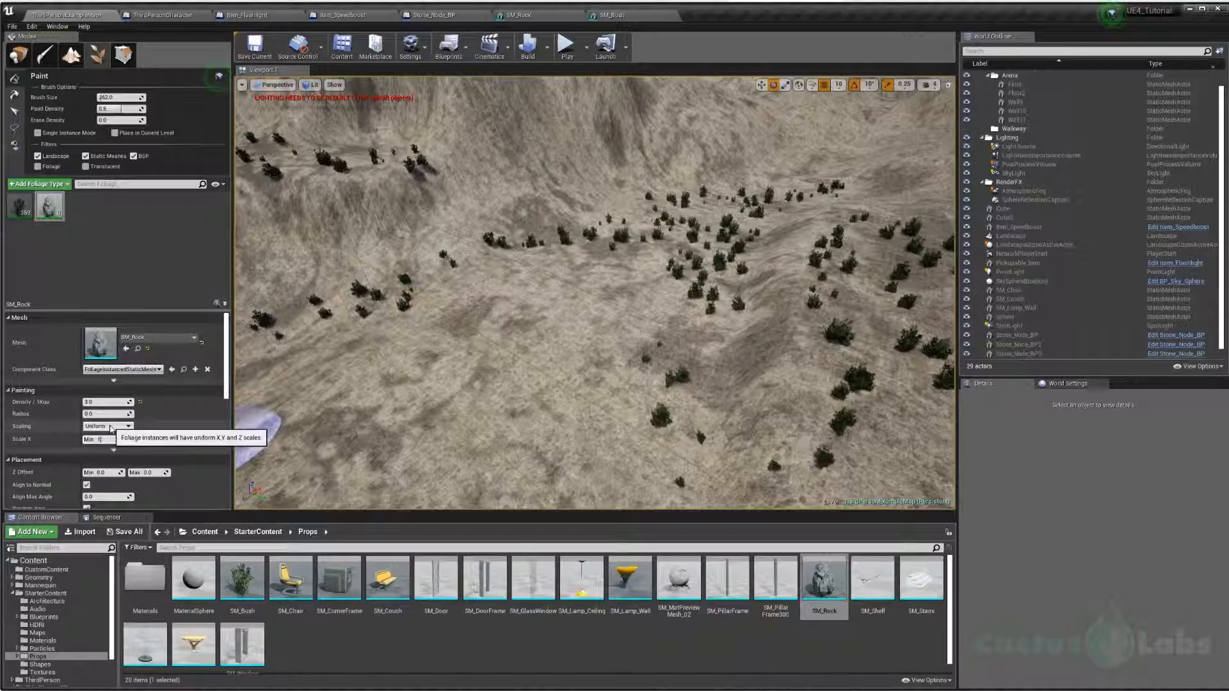
pyautogui.scroll(-2, 110, 429)
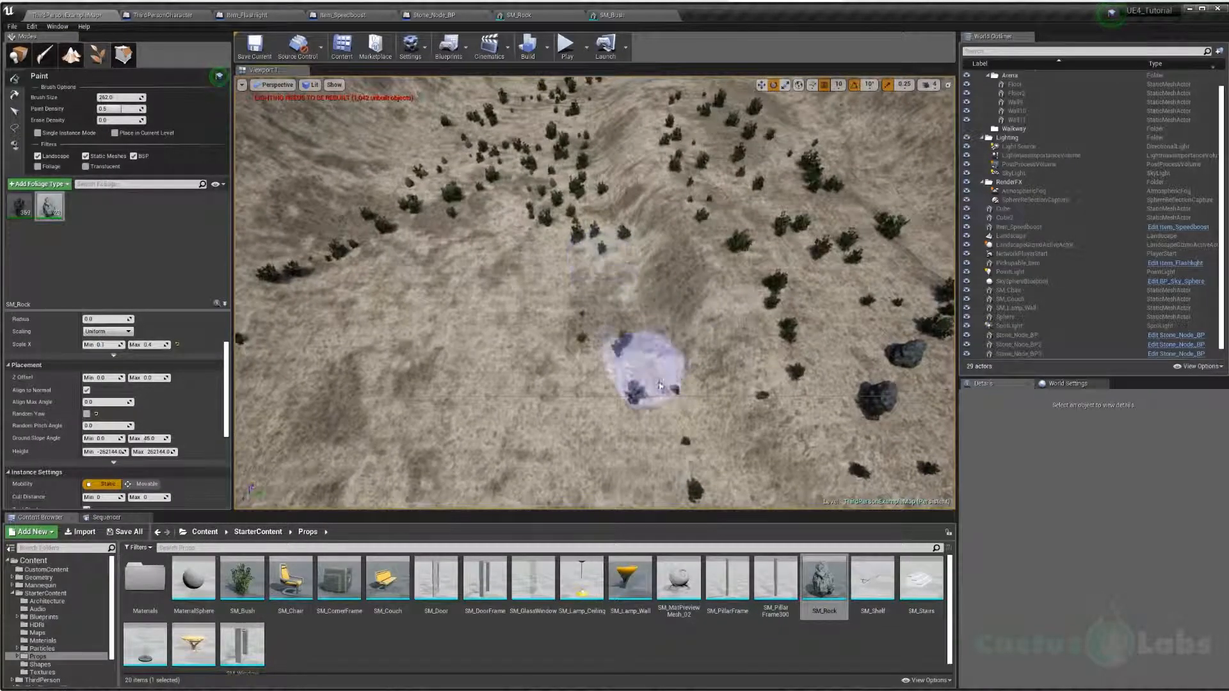
# - Paint small rocks among the bushes on the terrace around the stone nodes
pyautogui.moveTo(660, 384); pyautogui.dragTo(743, 408, button='right')
pyautogui.moveTo(724, 349); pyautogui.dragTo(605, 297)
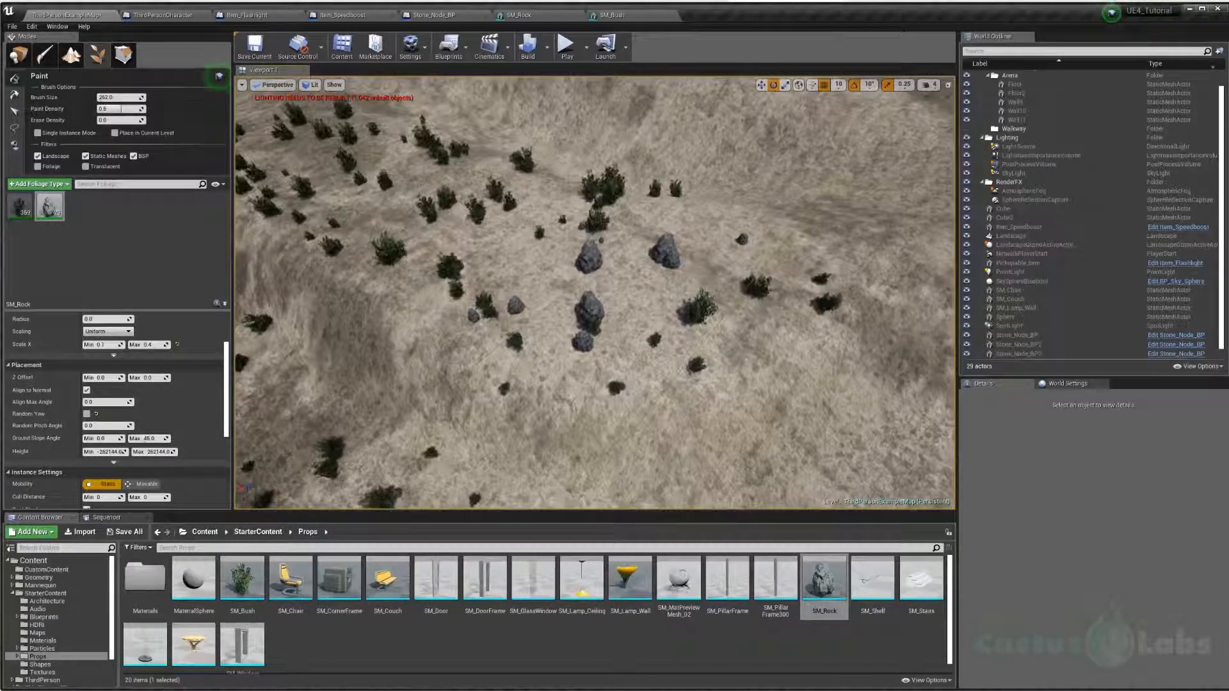
pyautogui.moveTo(605, 297); pyautogui.dragTo(644, 300, button='right')
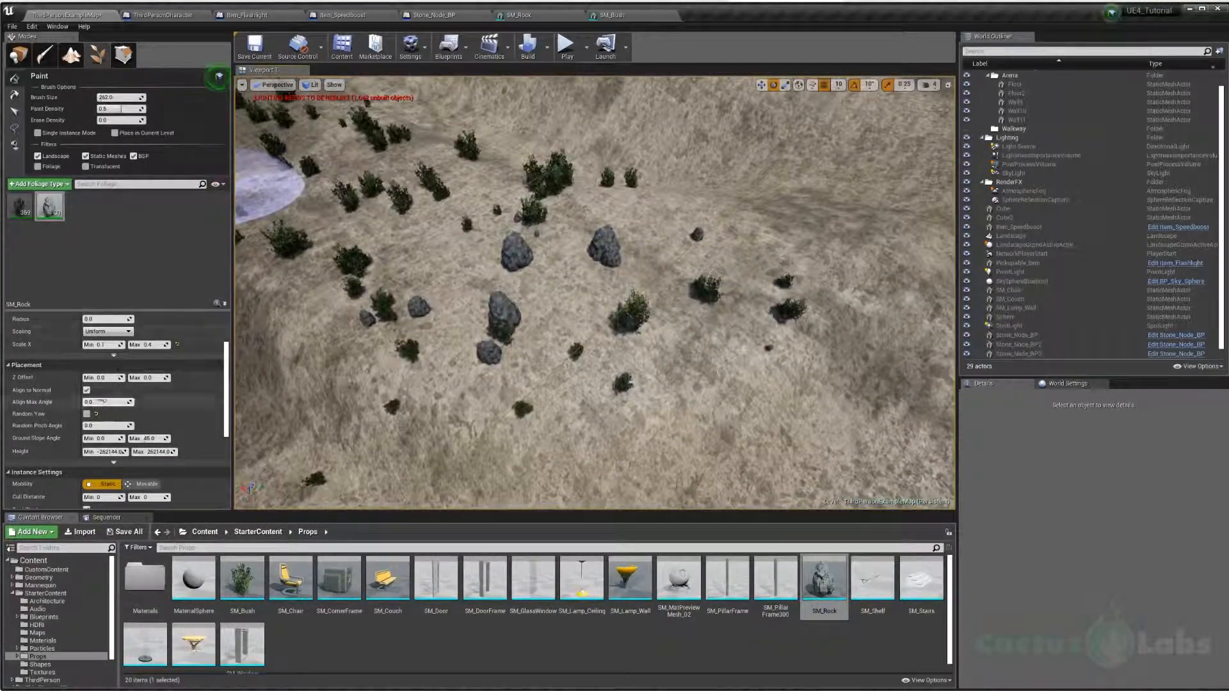
pyautogui.scroll(3, 101, 331)
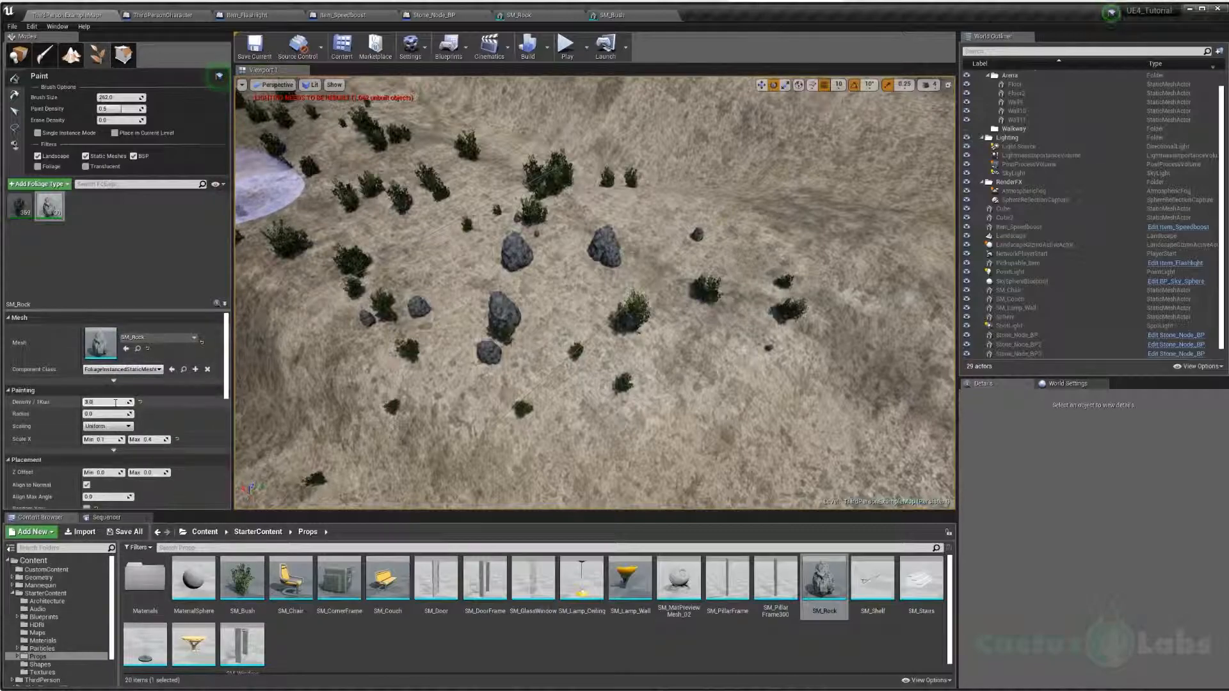
pyautogui.moveTo(449, 281)
pyautogui.mouseDown()
pyautogui.moveTo(537, 290)
pyautogui.moveTo(615, 338)
pyautogui.moveTo(685, 333)
pyautogui.mouseUp()
pyautogui.moveTo(688, 320); pyautogui.dragTo(727, 320, button='right')
# - Scatter more small rocks in strokes over the surrounding hills and valley floor
pyautogui.moveTo(543, 219); pyautogui.dragTo(858, 274)
pyautogui.moveTo(859, 275); pyautogui.dragTo(774, 255, button='right')
pyautogui.moveTo(631, 202); pyautogui.dragTo(759, 294)
pyautogui.moveTo(759, 294); pyautogui.dragTo(749, 279, button='right')
pyautogui.moveTo(691, 237)
pyautogui.mouseDown()
pyautogui.moveTo(590, 239)
pyautogui.moveTo(631, 398)
pyautogui.mouseUp()
pyautogui.moveTo(634, 396)
pyautogui.mouseDown(button='right')
pyautogui.moveTo(673, 419)
pyautogui.moveTo(698, 409)
pyautogui.mouseUp(button='right')
pyautogui.moveTo(454, 311)
pyautogui.mouseDown()
pyautogui.moveTo(628, 354)
pyautogui.moveTo(826, 333)
pyautogui.mouseUp()
# - Switch from foliage painting back to the actor placement mode
pyautogui.moveTo(461, 275); pyautogui.dragTo(470, 259, button='right')
pyautogui.press('w')
pyautogui.click(22, 59)
pyautogui.moveTo(596, 288); pyautogui.dragTo(541, 221, button='right')
# - Play-test the level by running and jumping through the painted bushes and rocks, and end the session
pyautogui.click(567, 48)
pyautogui.press('w')
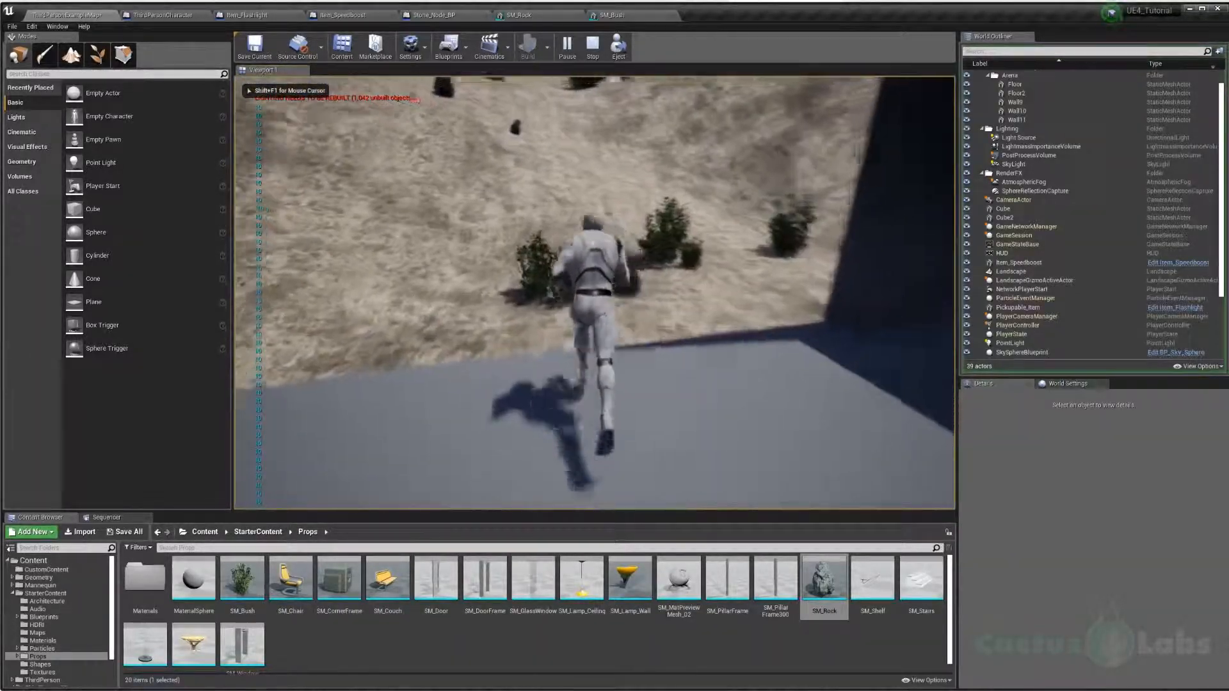
pyautogui.press('space')
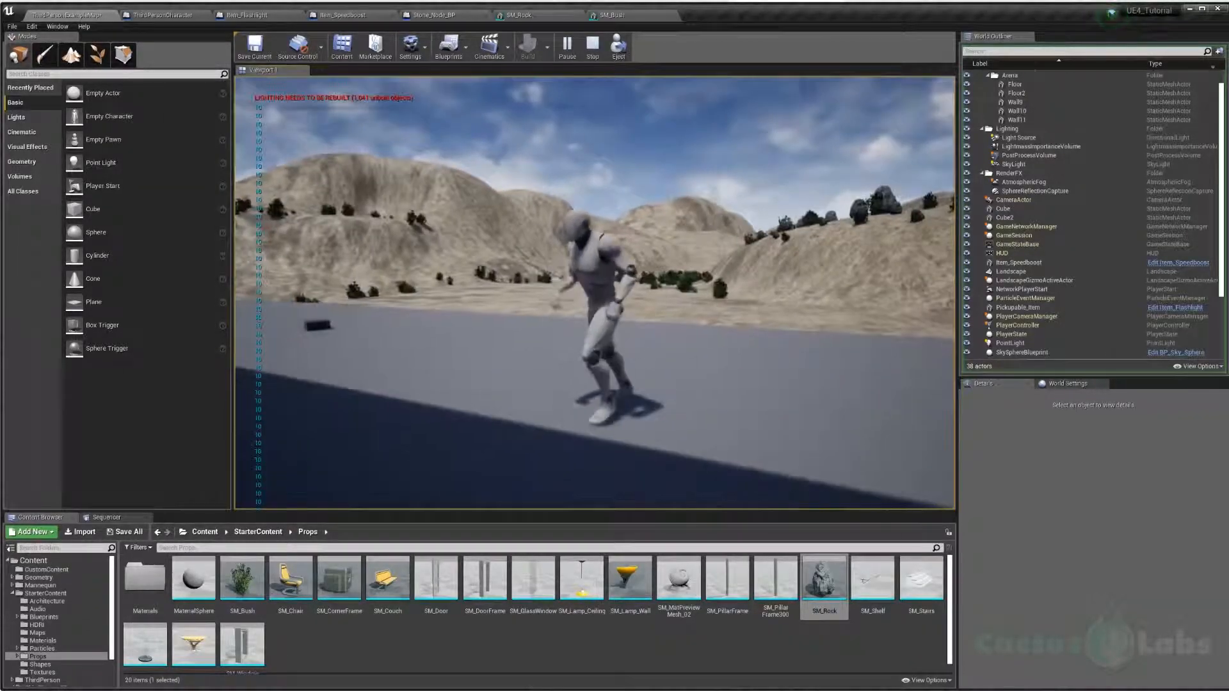
pyautogui.press('Escape')
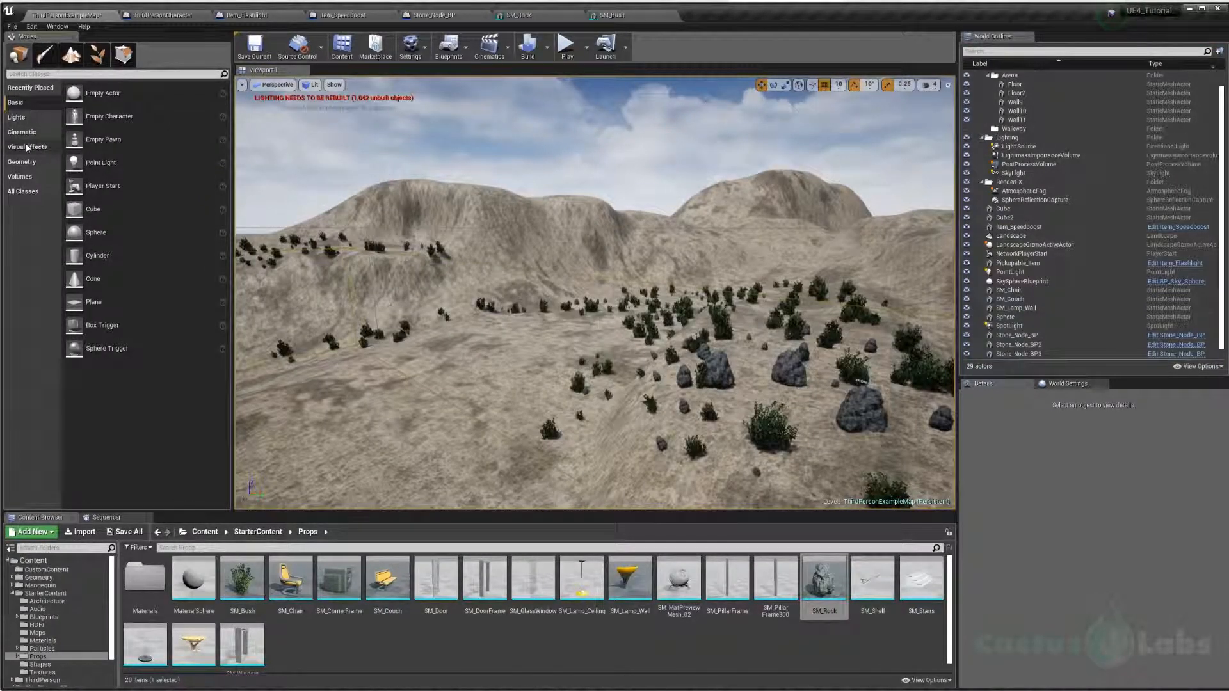
# - Place an Exponential Height Fog actor on the landscape and set its inscattering color to pale yellow
pyautogui.moveTo(125, 140); pyautogui.dragTo(456, 392)
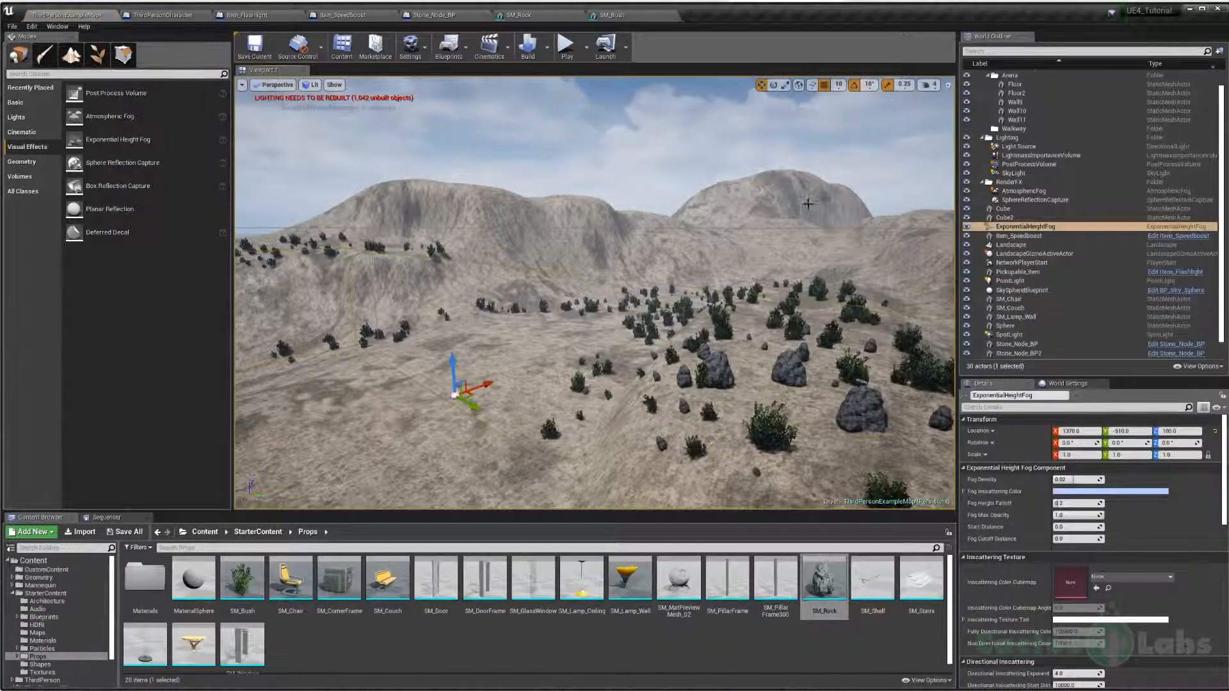
pyautogui.click(1100, 492)
pyautogui.click(1153, 520)
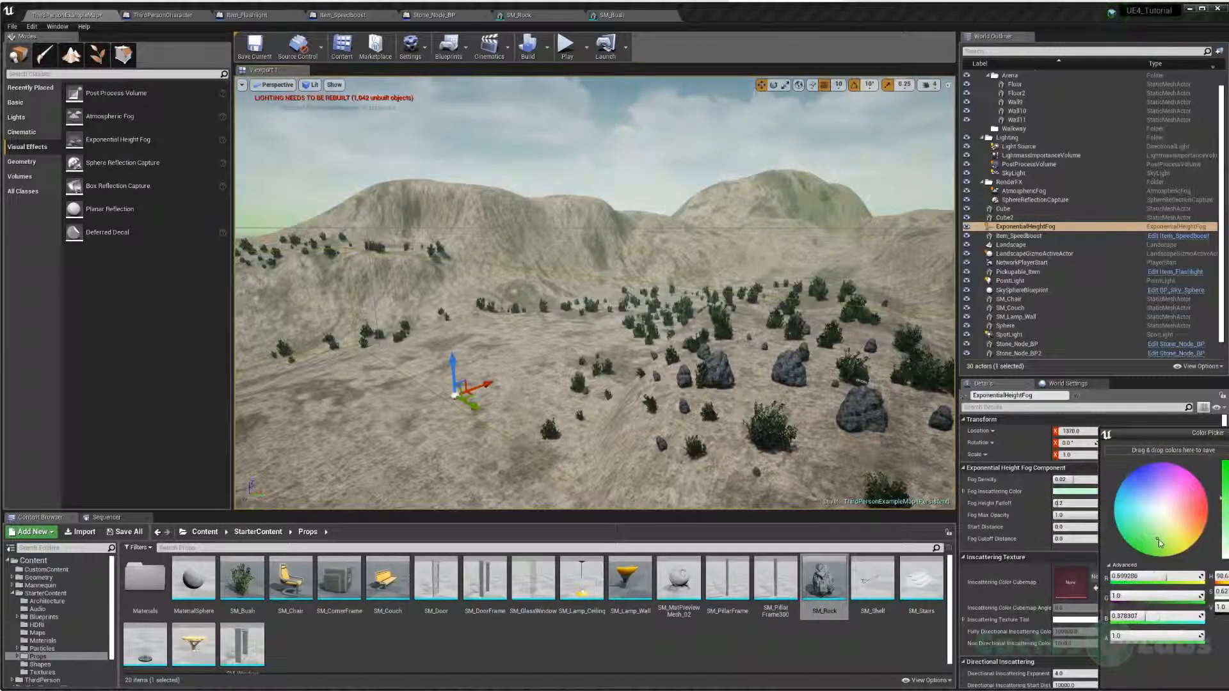
pyautogui.moveTo(1182, 537); pyautogui.dragTo(1180, 539)
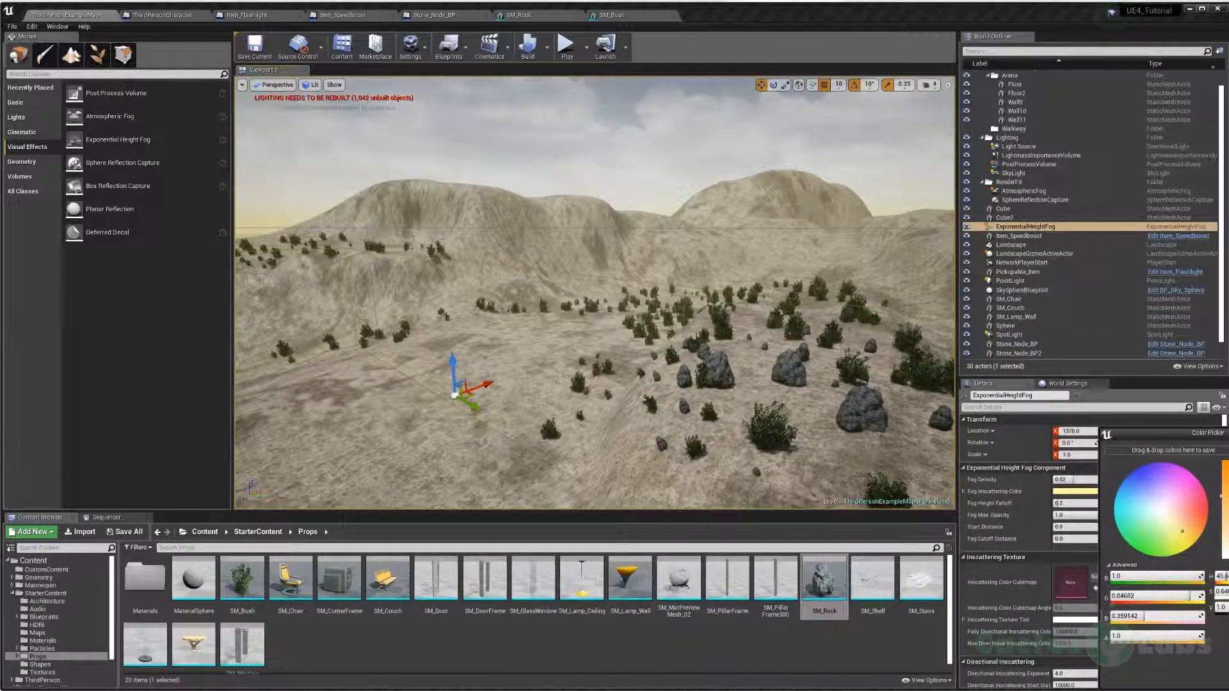
pyautogui.click(1228, 677)
# - Raise the fog density to about 0.037, and try another fog cutoff distance before restoring its default
pyautogui.moveTo(1076, 479); pyautogui.dragTo(1092, 480)
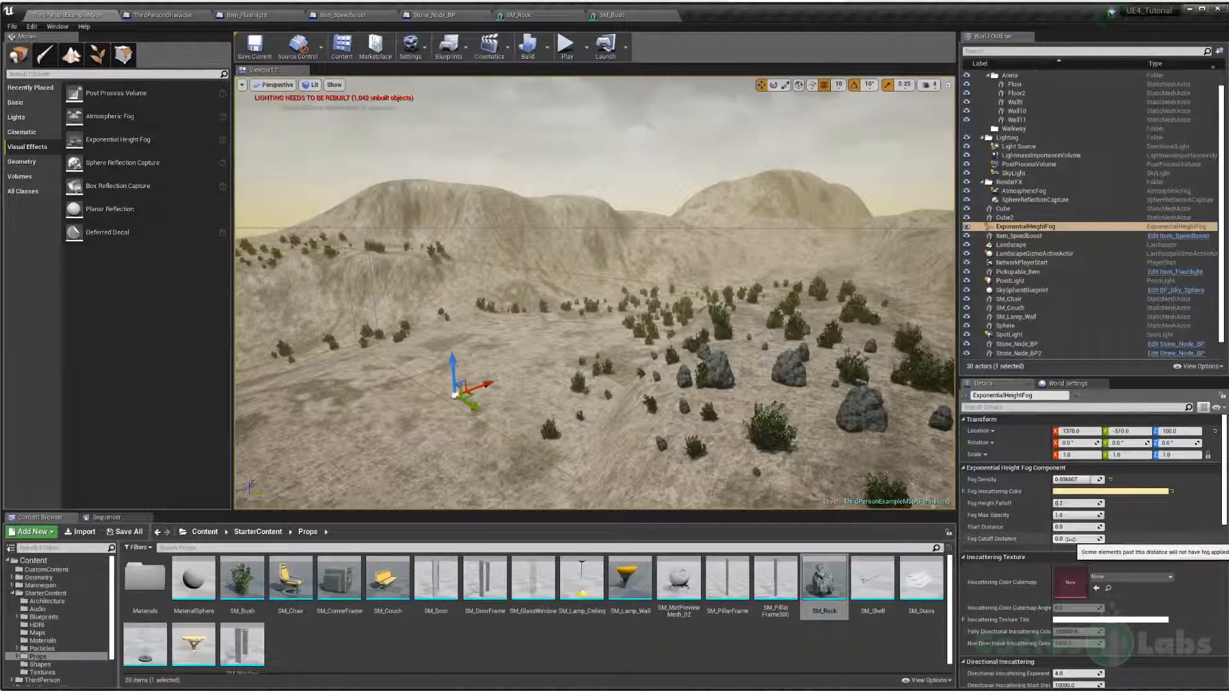
pyautogui.moveTo(1061, 539); pyautogui.dragTo(1032, 539)
pyautogui.click(1110, 539)
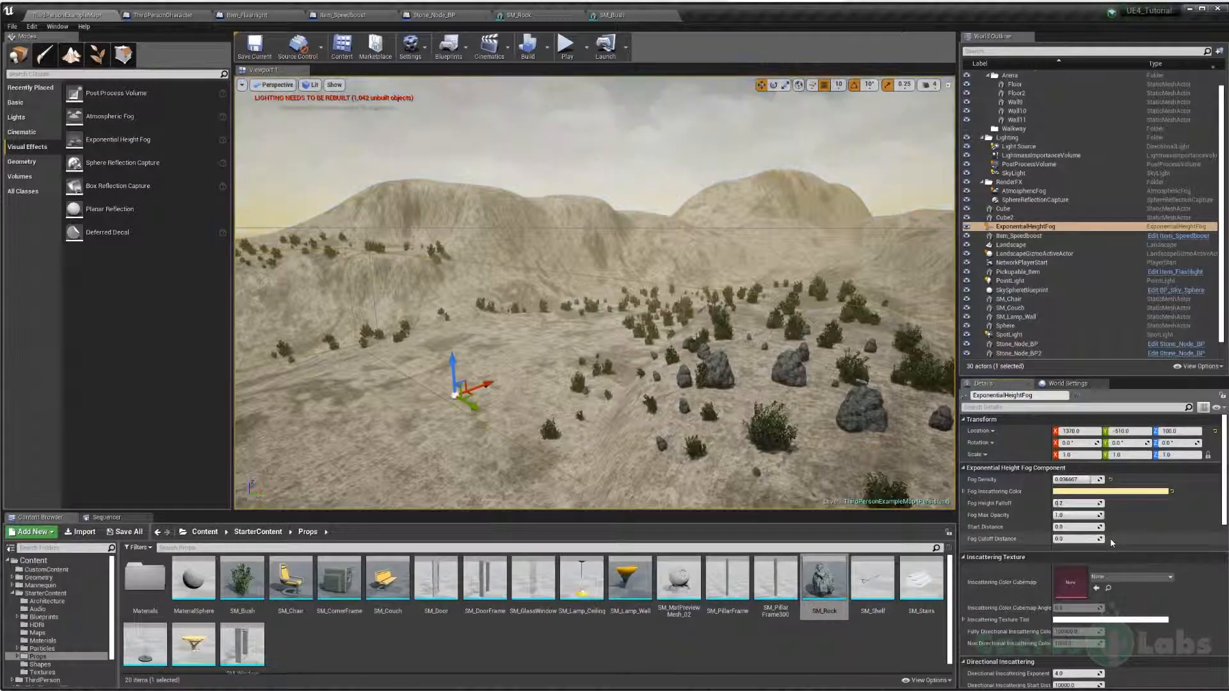
# - Select the directional Light Source beside the building and filter the level's actors by "light"
pyautogui.moveTo(735, 312); pyautogui.dragTo(557, 358, button='right')
pyautogui.moveTo(682, 384); pyautogui.dragTo(689, 279, button='right')
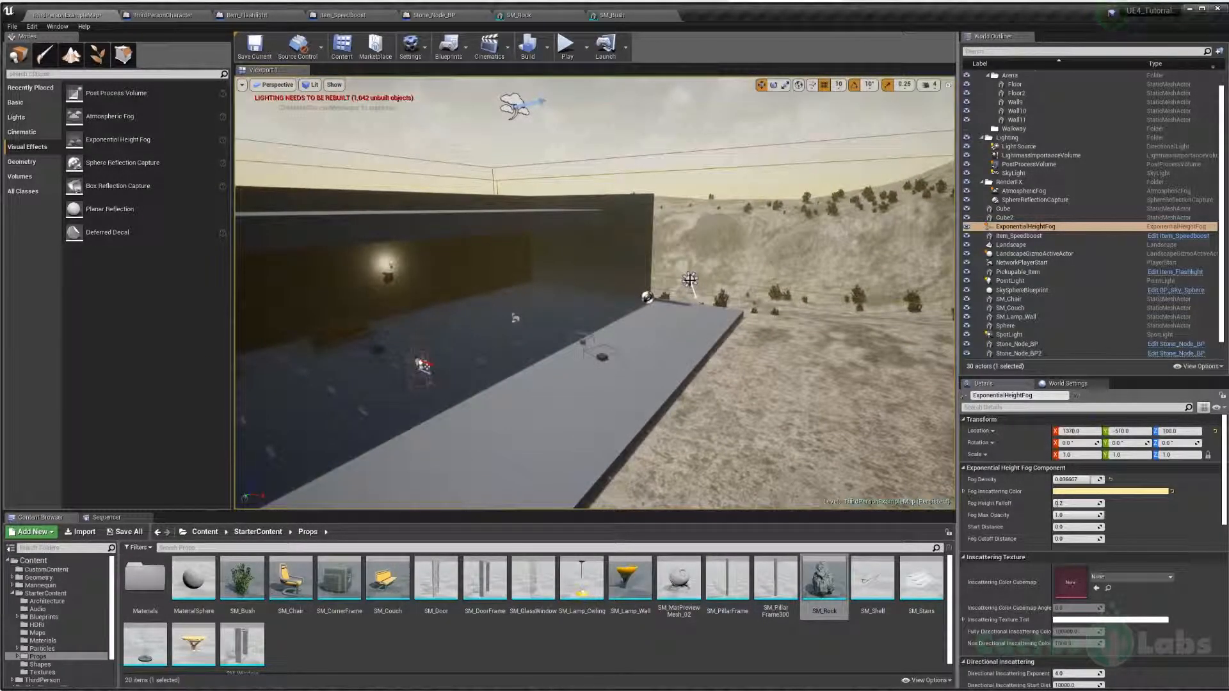
pyautogui.click(689, 280)
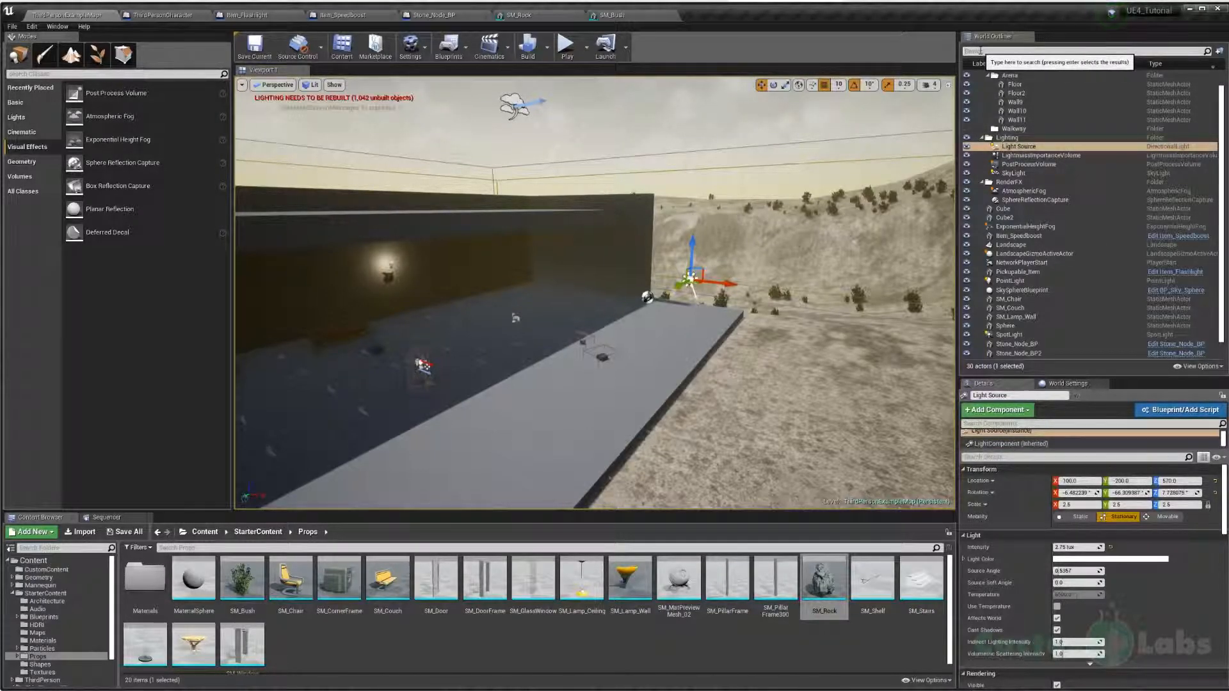
pyautogui.click(980, 51)
pyautogui.write('light')
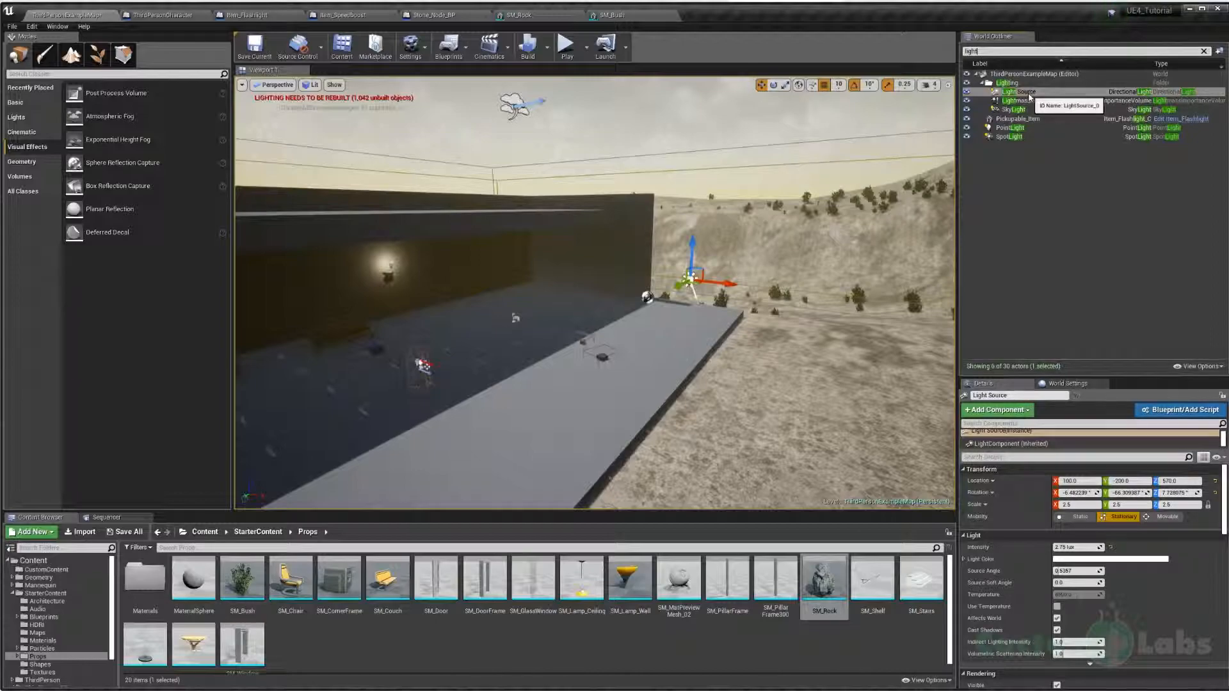
# - Rotate the Light Source to a lower sun angle, with a Y rotation of about -26°
pyautogui.moveTo(679, 300); pyautogui.dragTo(448, 291, button='right')
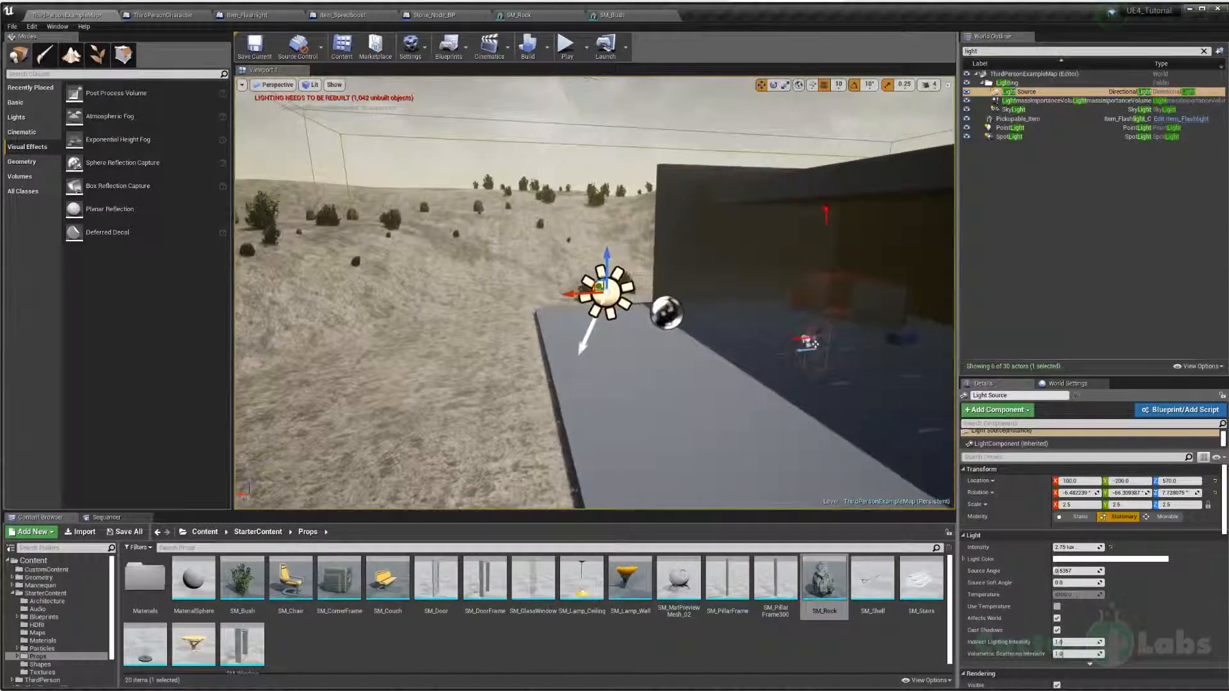
pyautogui.moveTo(596, 293); pyautogui.dragTo(644, 240, button='right')
pyautogui.press('w')
pyautogui.press('s')
pyautogui.press('w')
pyautogui.press('e')
pyautogui.press('w')
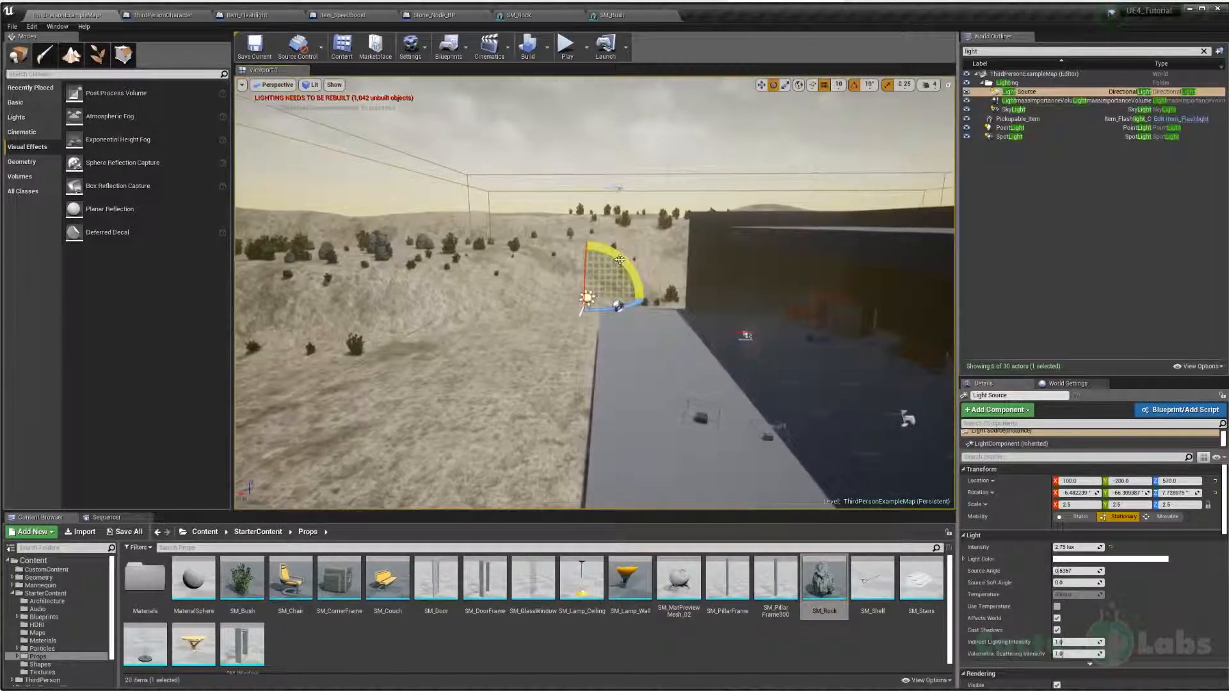
pyautogui.moveTo(533, 298); pyautogui.dragTo(540, 269)
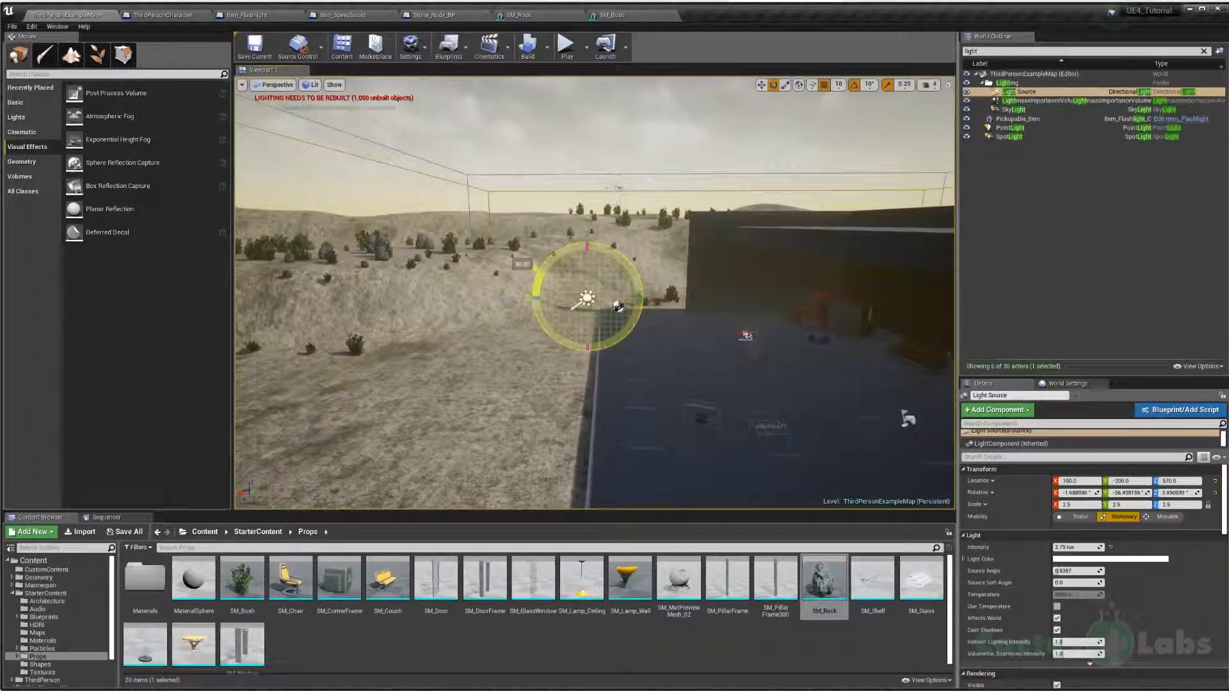
pyautogui.moveTo(908, 418); pyautogui.dragTo(806, 333, button='right')
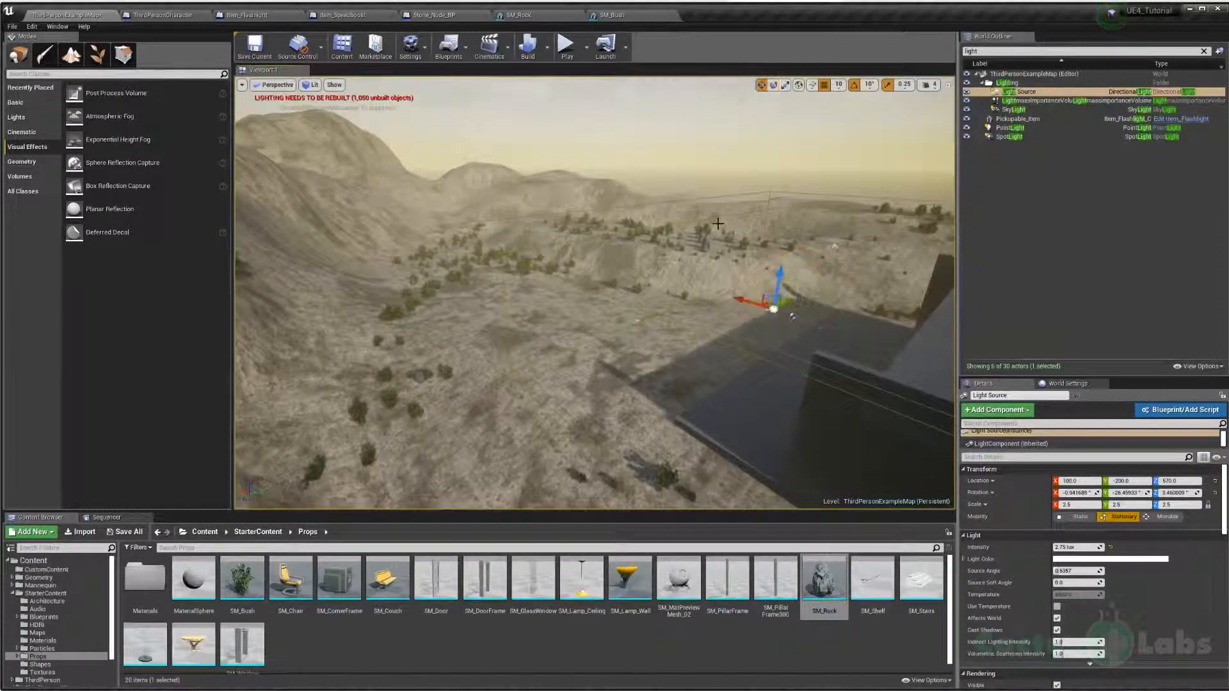
# - Play-test the level briefly to check the fog and the lower sun, and end the session
pyautogui.moveTo(807, 333); pyautogui.dragTo(896, 312, button='right')
pyautogui.click(568, 51)
pyautogui.press('w')
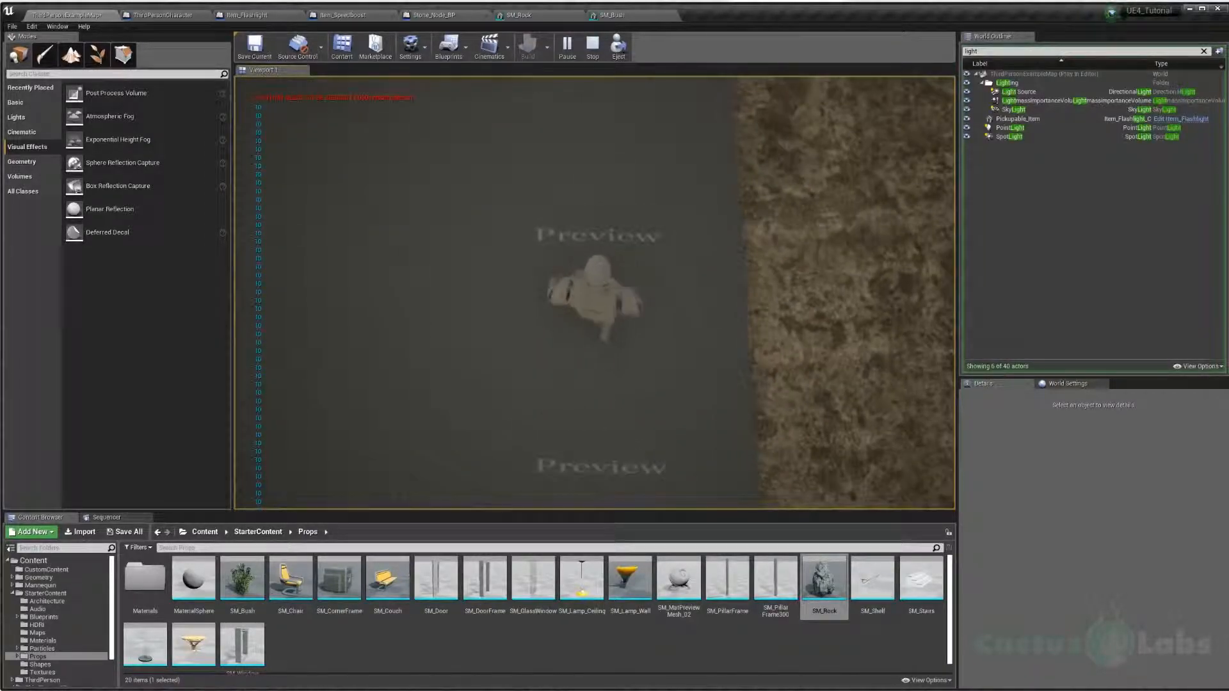
pyautogui.press('Escape')
# - Build the level to update its lighting
pyautogui.moveTo(753, 272); pyautogui.dragTo(896, 141, button='right')
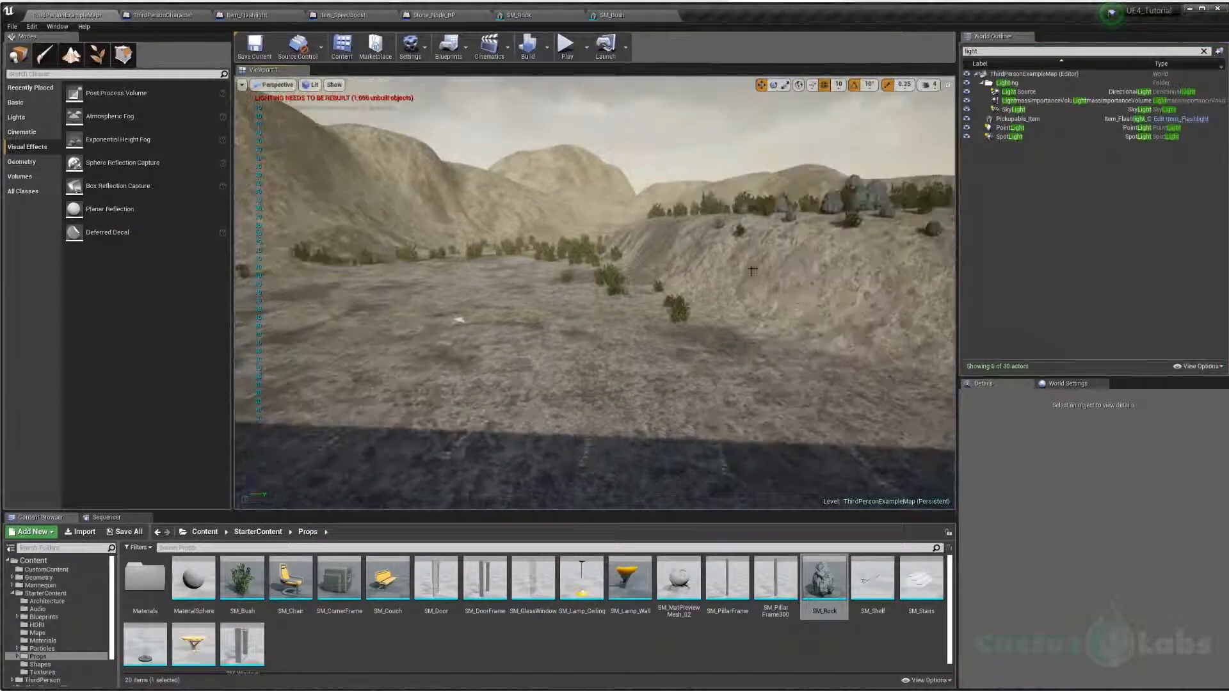
pyautogui.click(530, 50)
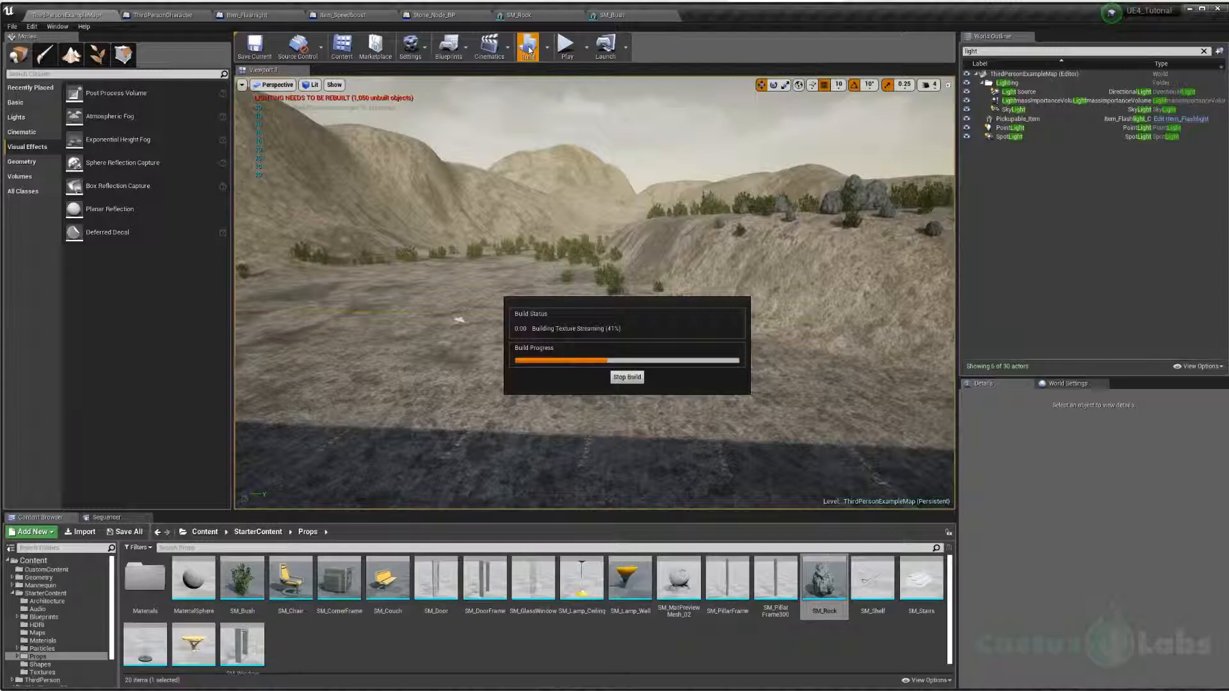